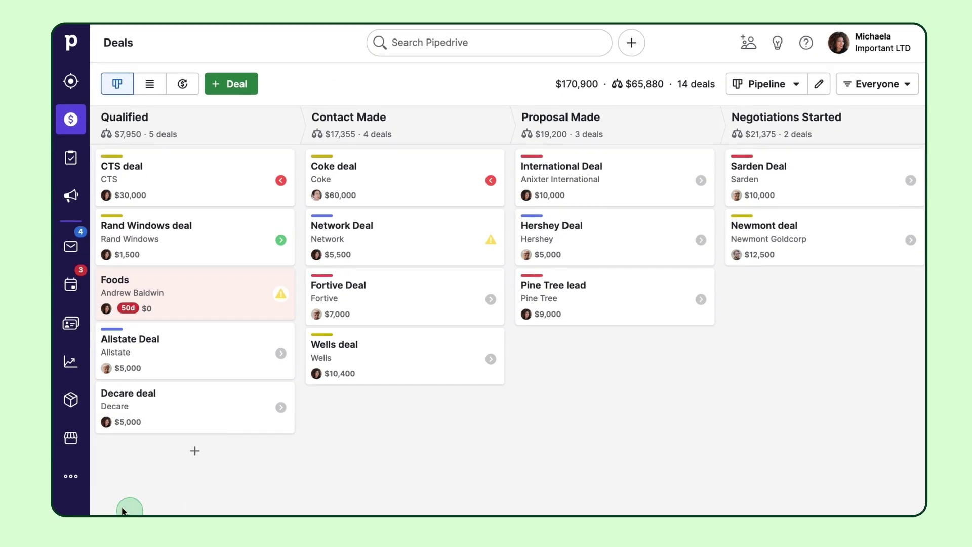
- Go to the Automations page through the additional sidebar sections
{"action": "left_click", "coordinate": [74, 487]}
{"action": "left_click", "coordinate": [241, 76]}
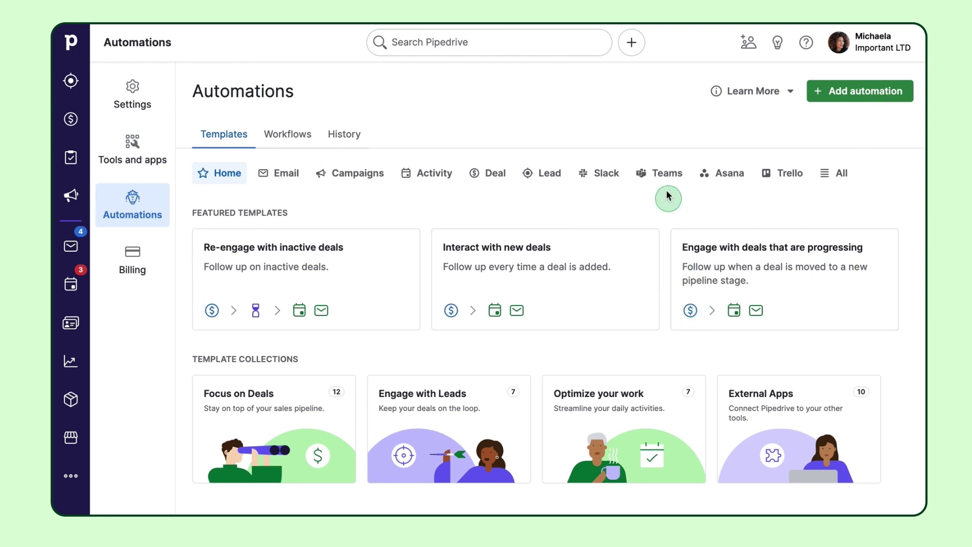
- Browse the Slack and Campaigns template tabs, then return to the featured templates
{"action": "left_click", "coordinate": [587, 175]}
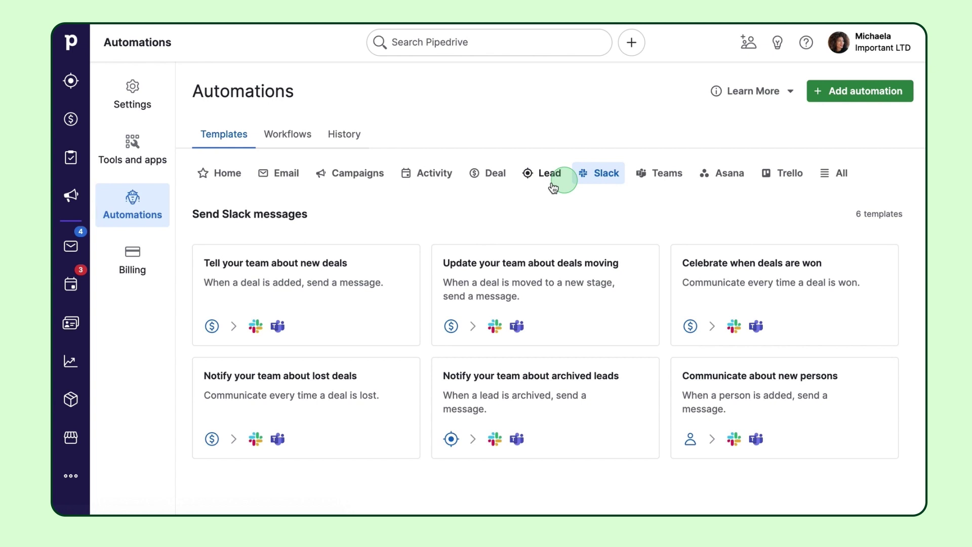
{"action": "left_click", "coordinate": [346, 169]}
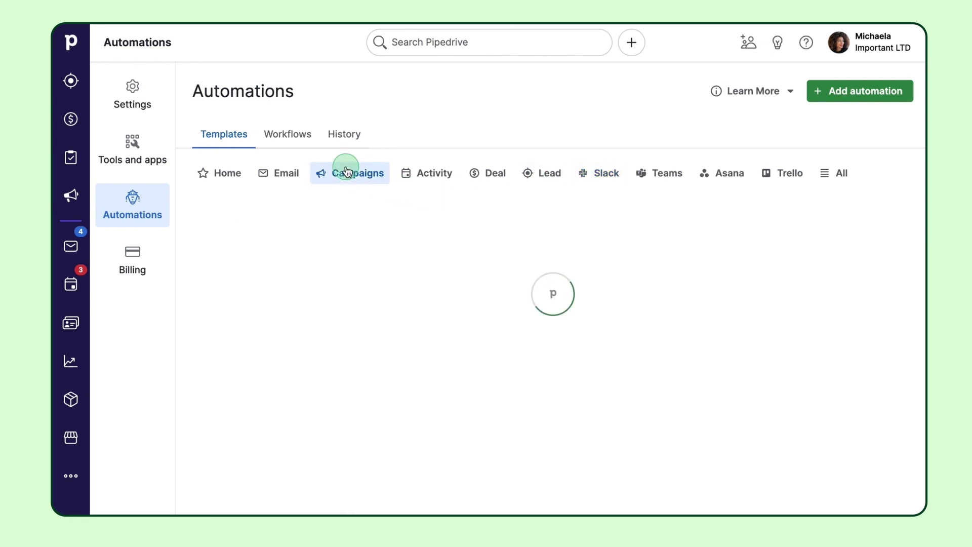
{"action": "left_click", "coordinate": [231, 175]}
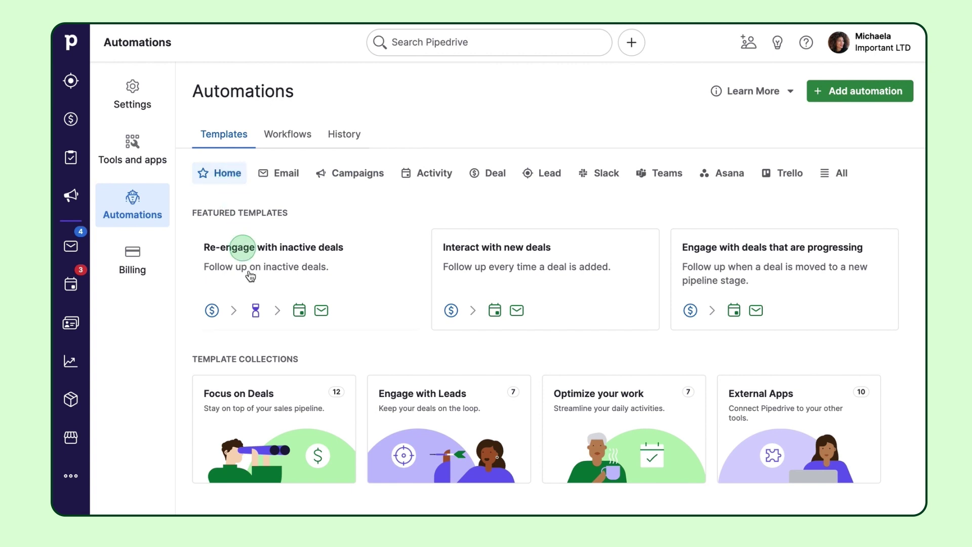
- Open the Focus on Deals collection and pick the Add new deals template
{"action": "left_click", "coordinate": [292, 408]}
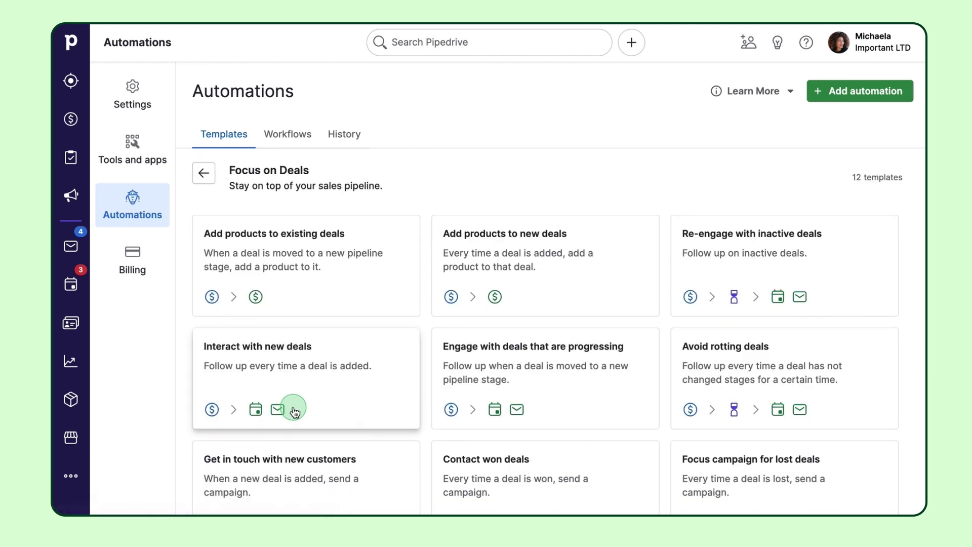
{"action": "scroll", "coordinate": [293, 405], "scroll_direction": "down", "scroll_amount": 3}
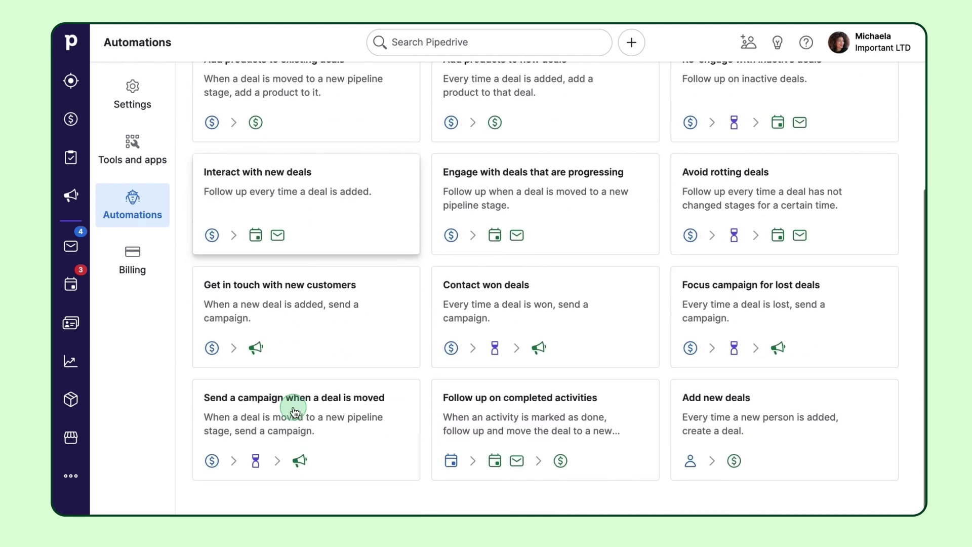
{"action": "left_click", "coordinate": [709, 446]}
- Trigger on the Customer label, title deals with Person first name, use the Qualified stage, and save
{"action": "left_click", "coordinate": [596, 189]}
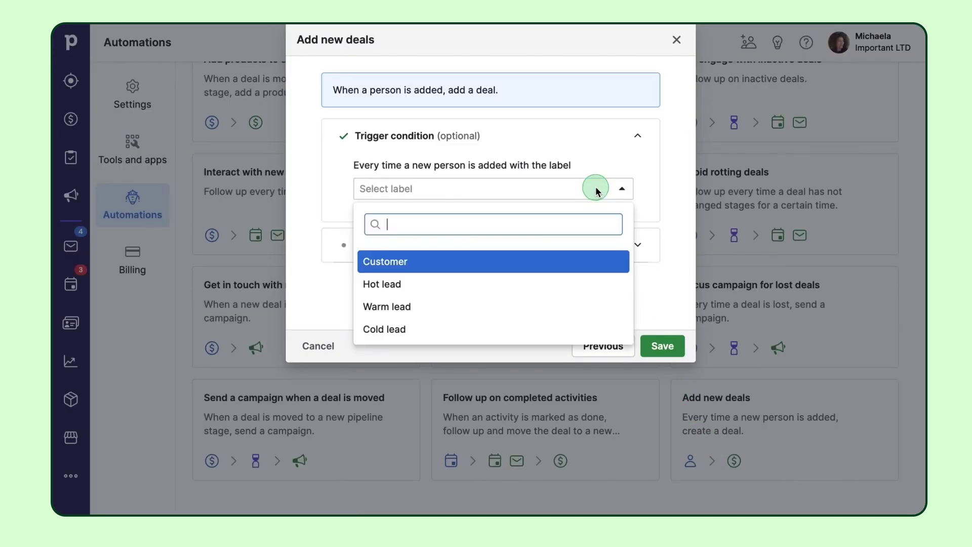
{"action": "left_click", "coordinate": [549, 294]}
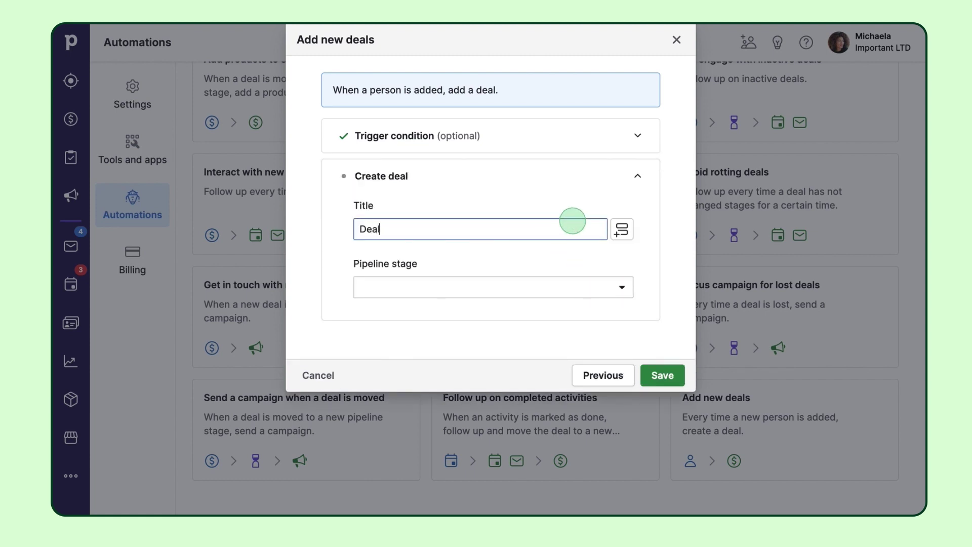
{"action": "left_click", "coordinate": [622, 229]}
{"action": "scroll", "coordinate": [570, 365], "scroll_direction": "down", "scroll_amount": 5}
{"action": "left_click", "coordinate": [569, 358]}
{"action": "left_click", "coordinate": [564, 287]}
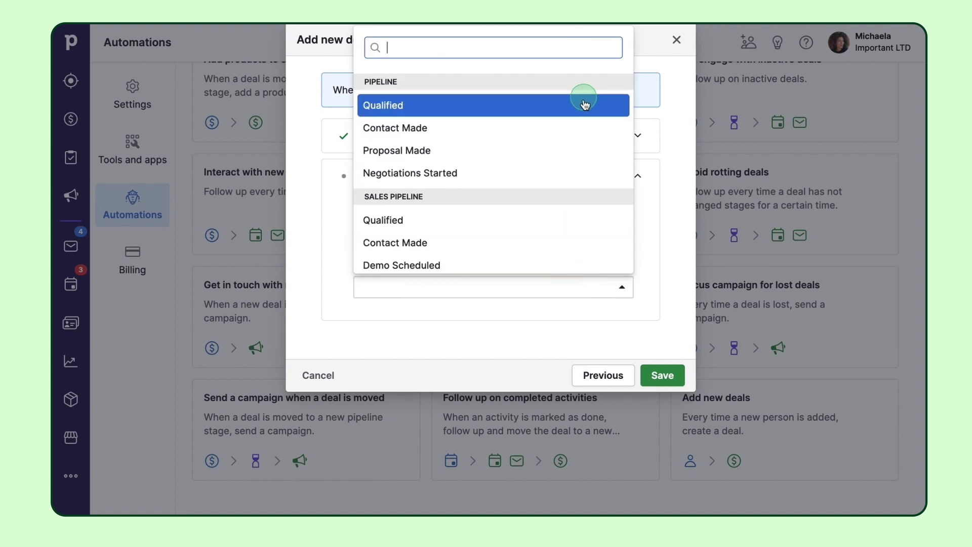
{"action": "left_click", "coordinate": [585, 105]}
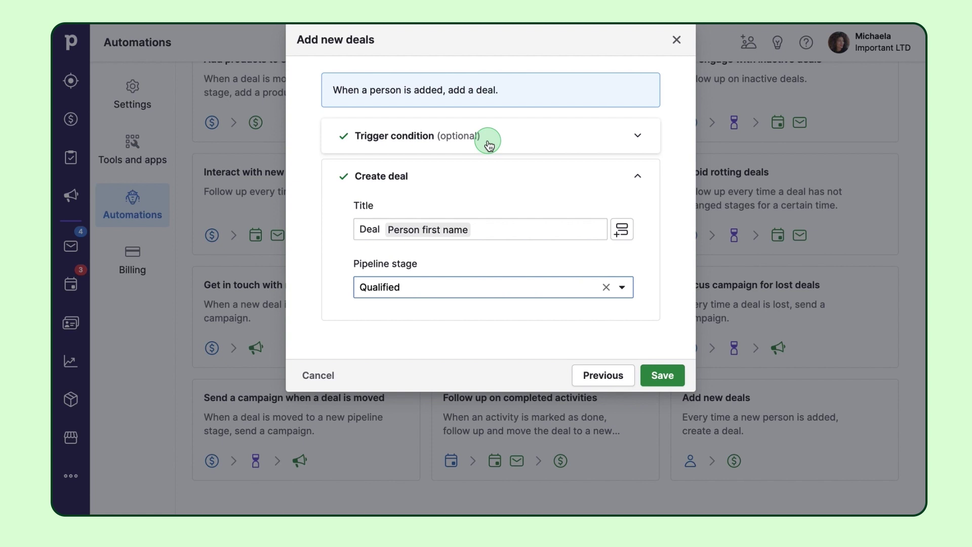
{"action": "left_click", "coordinate": [661, 374]}
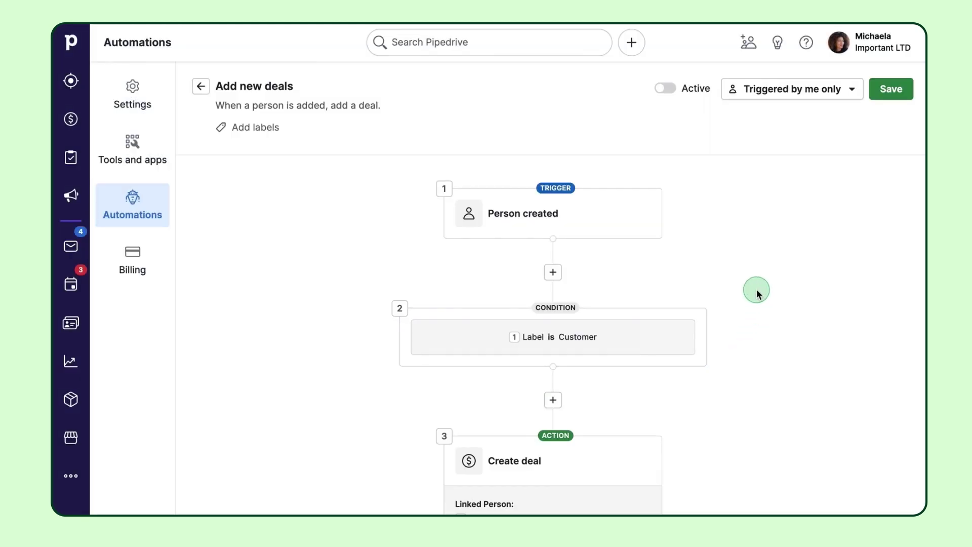
- Review the Add new deals workflow, switch it to Active, save it, and return to Automations
{"action": "scroll", "coordinate": [758, 293], "scroll_direction": "down", "scroll_amount": 6}
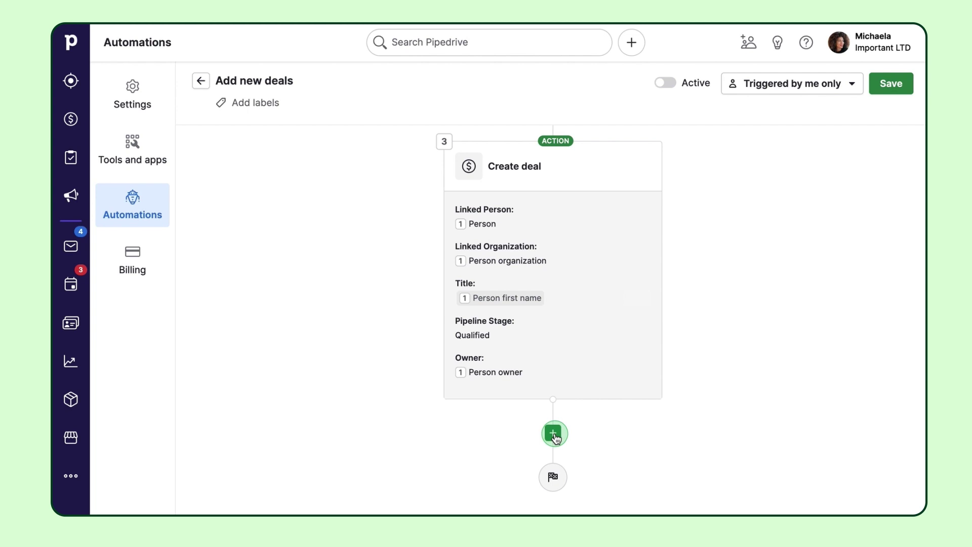
{"action": "scroll", "coordinate": [554, 434], "scroll_direction": "up", "scroll_amount": 6}
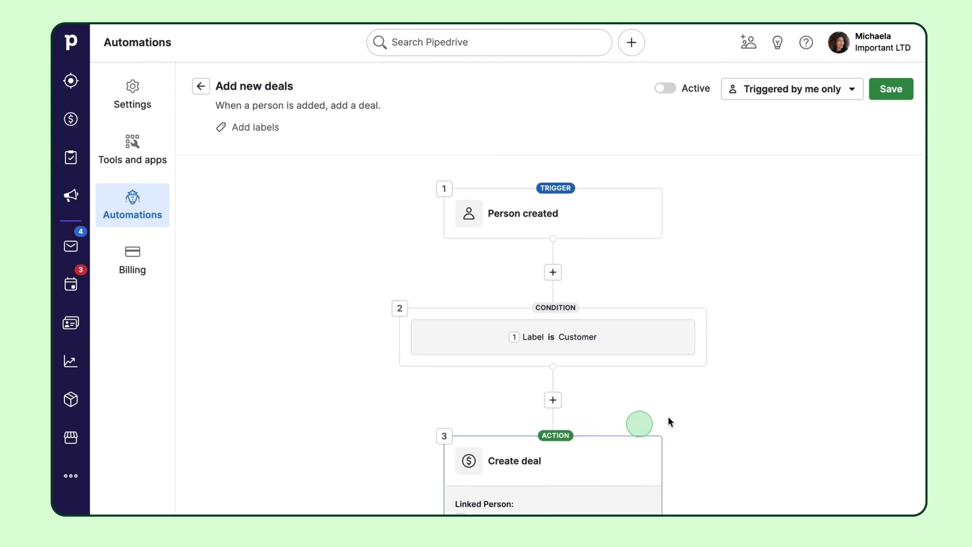
{"action": "left_click", "coordinate": [671, 92]}
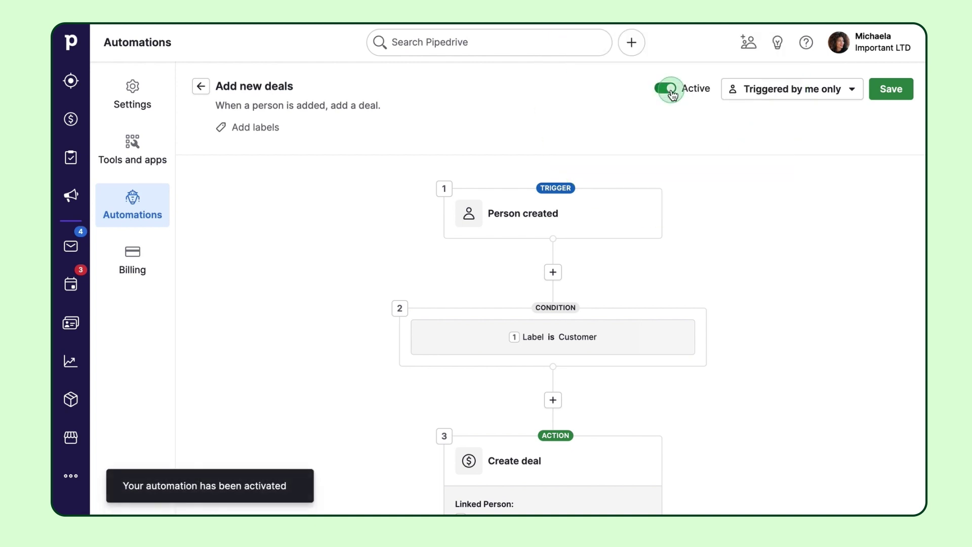
{"action": "left_click", "coordinate": [891, 89]}
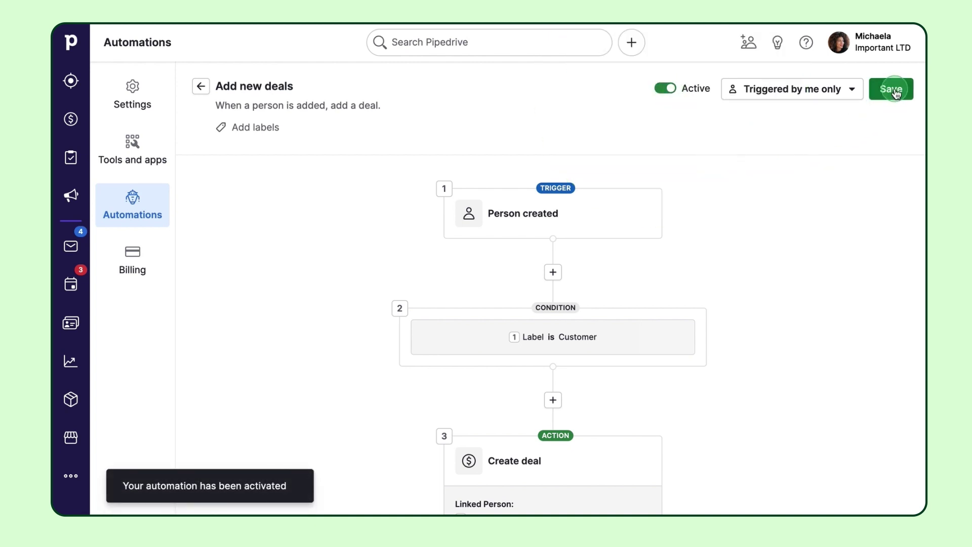
{"action": "left_click", "coordinate": [147, 198]}
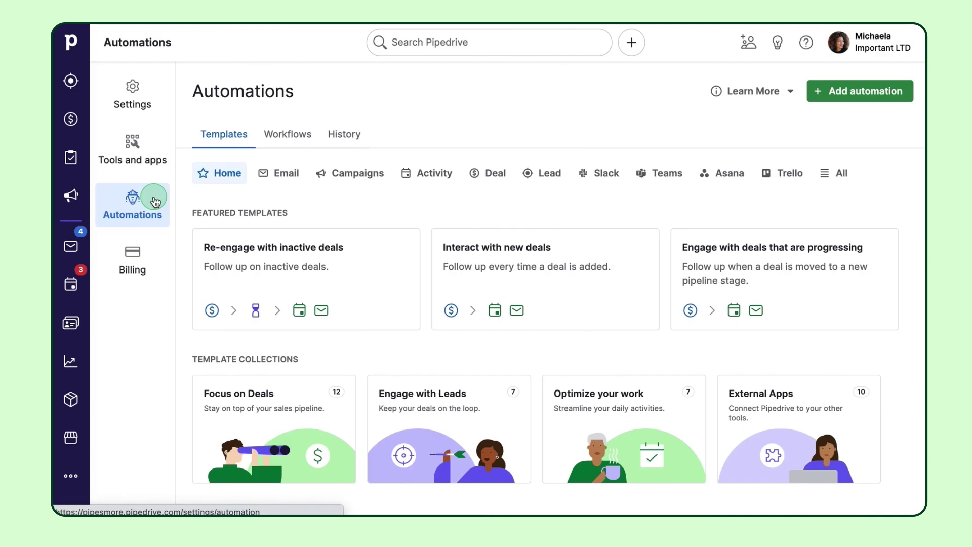
- Create a new blank automation named 'Email follow-up'
{"action": "left_click", "coordinate": [306, 138]}
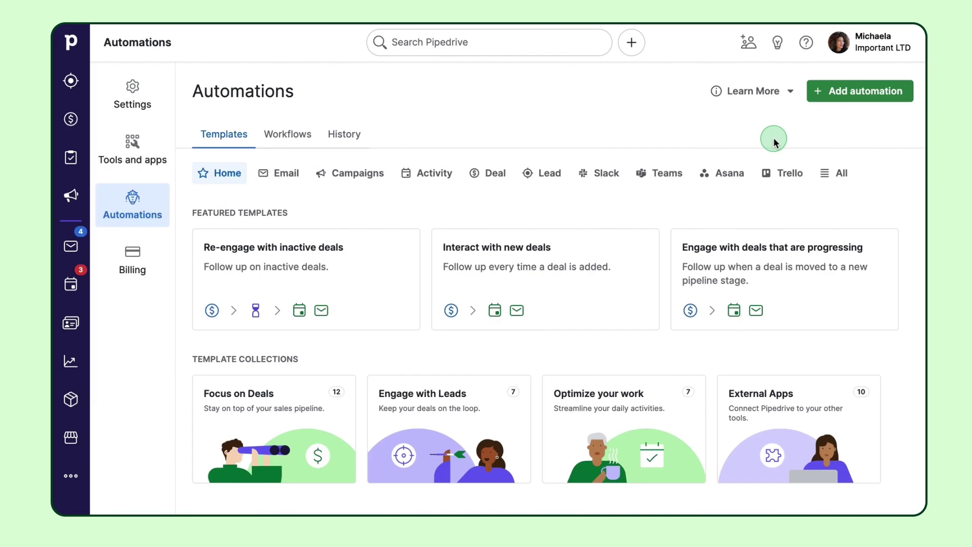
{"action": "left_click", "coordinate": [833, 103]}
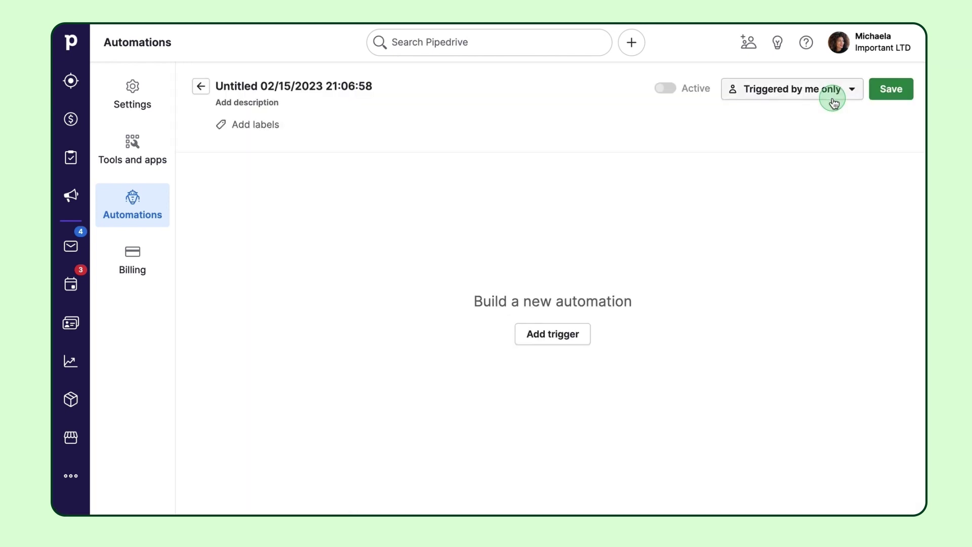
{"action": "left_click", "coordinate": [365, 86]}
{"action": "key", "text": "ctrl+a"}
{"action": "type", "text": "Email follow-up"}
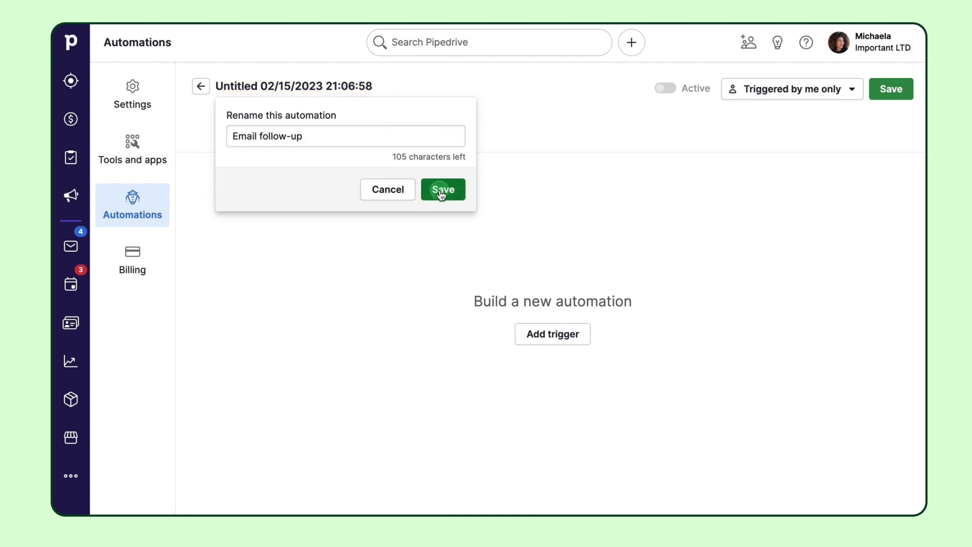
{"action": "left_click", "coordinate": [442, 189]}
- Add the description 'This automation sends a follow-up email every time the contact becomes a customer.'
{"action": "left_click", "coordinate": [273, 104]}
{"action": "type", "text": "This automation sends a follow-up email every time the contact becomes a customer."}
{"action": "left_click", "coordinate": [438, 206]}
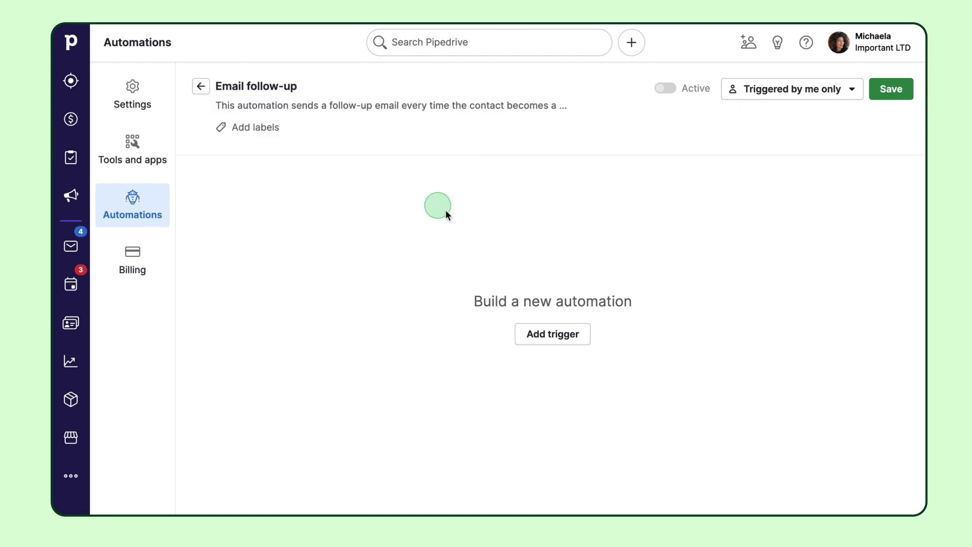
{"action": "left_click", "coordinate": [565, 336]}
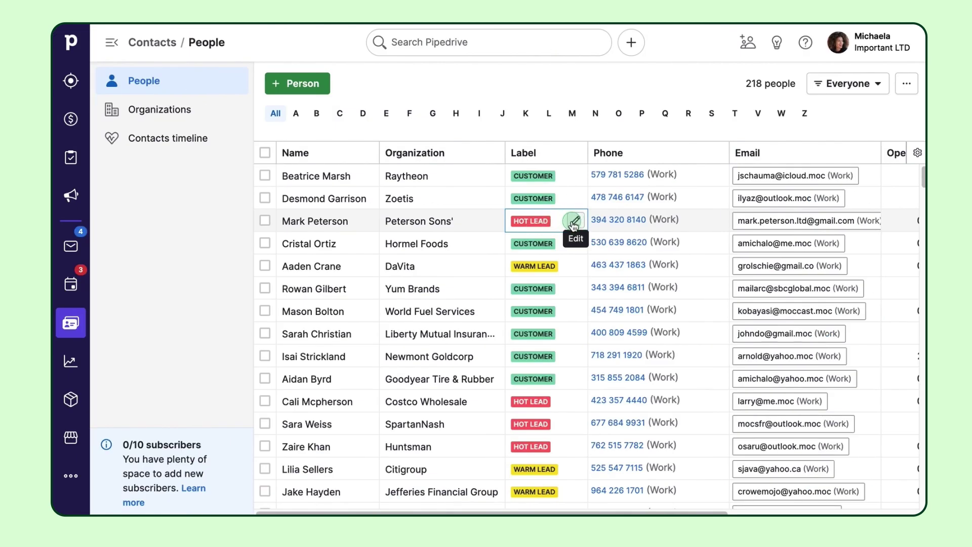
- Relabel the Hot Lead contact as Customer, reply to the materials email, and open the follow-up
{"action": "left_click", "coordinate": [574, 222]}
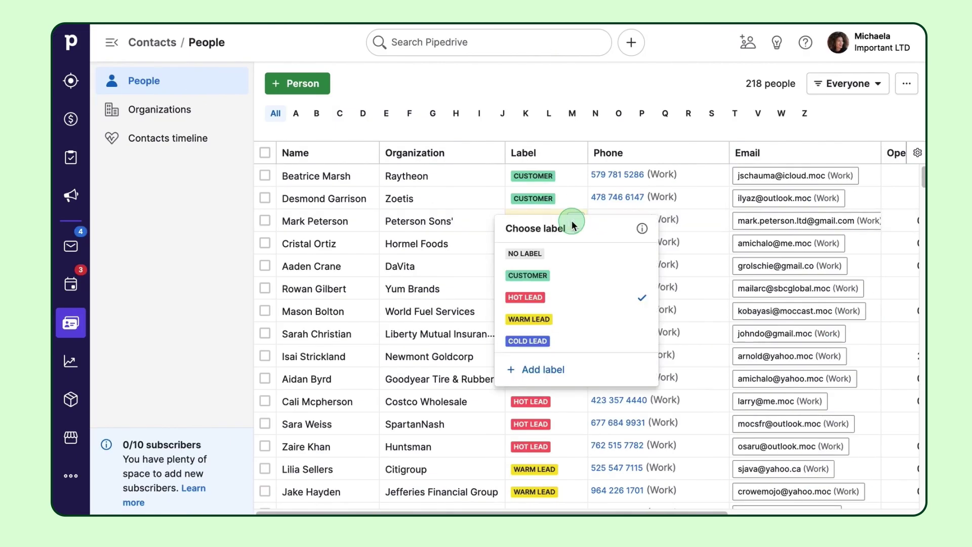
{"action": "left_click", "coordinate": [562, 278]}
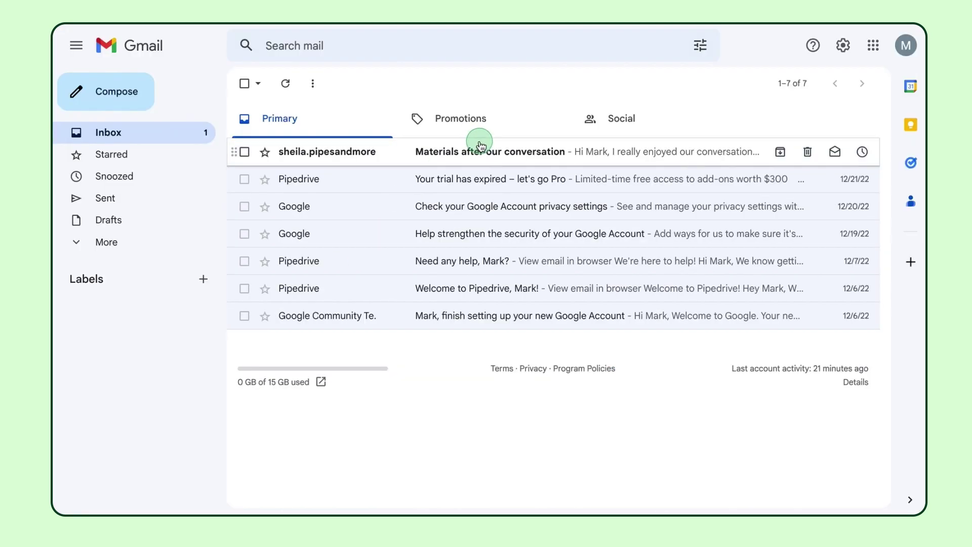
{"action": "left_click", "coordinate": [479, 142]}
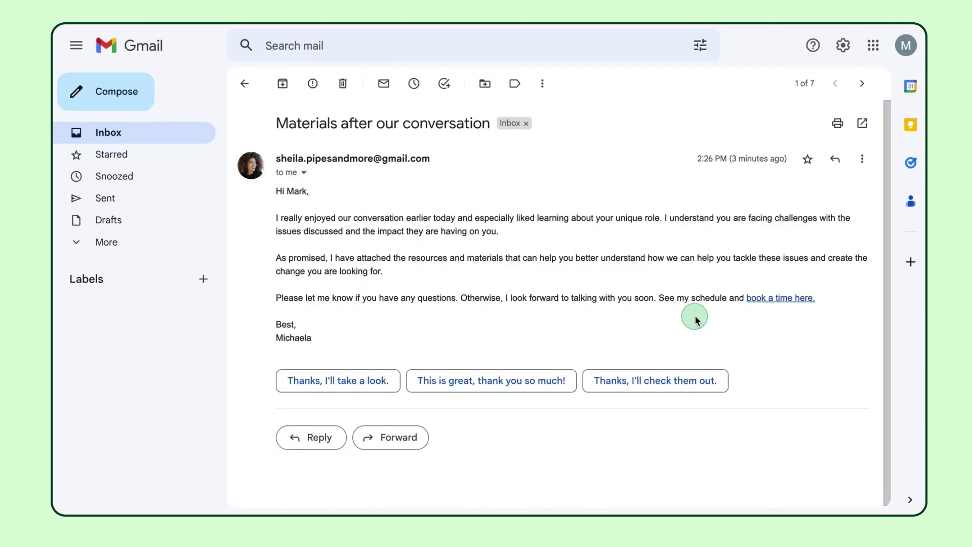
{"action": "left_click", "coordinate": [338, 380]}
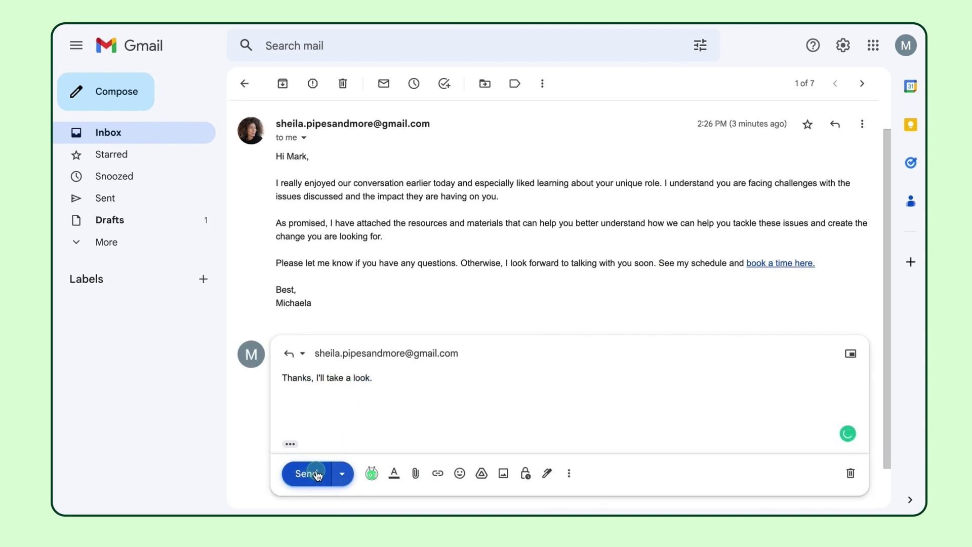
{"action": "left_click", "coordinate": [317, 475]}
{"action": "left_click", "coordinate": [183, 134]}
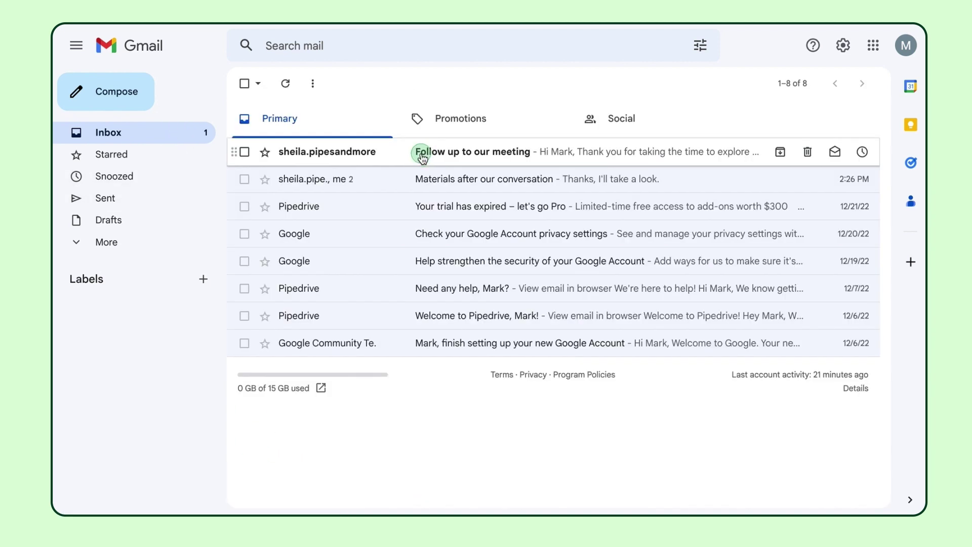
{"action": "left_click", "coordinate": [422, 157]}
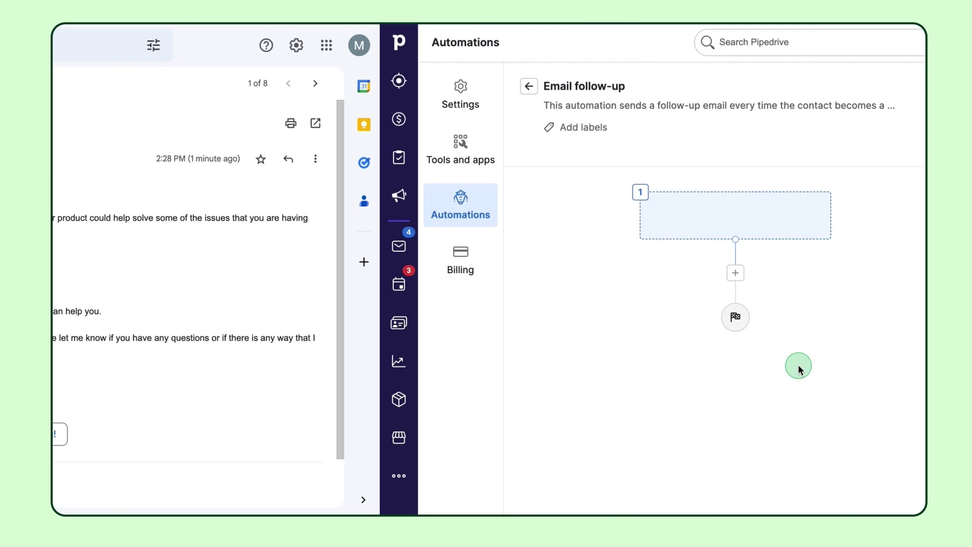
- Set the automation trigger to Person updated
{"action": "left_click", "coordinate": [748, 392]}
{"action": "scroll", "coordinate": [746, 392], "scroll_direction": "down", "scroll_amount": 2}
{"action": "left_click", "coordinate": [748, 367]}
{"action": "left_click", "coordinate": [868, 499]}
- Add the condition Label has changed to Customer
{"action": "left_click", "coordinate": [763, 282]}
{"action": "type", "text": "la"}
{"action": "left_click", "coordinate": [764, 403]}
{"action": "left_click", "coordinate": [851, 280]}
{"action": "left_click", "coordinate": [861, 311]}
{"action": "left_click", "coordinate": [796, 307]}
{"action": "left_click", "coordinate": [784, 414]}
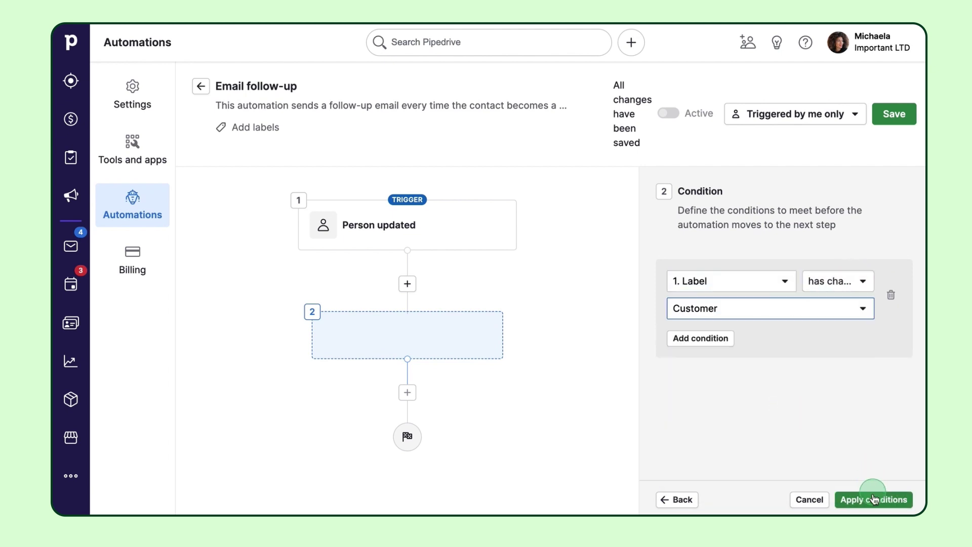
{"action": "left_click", "coordinate": [864, 499]}
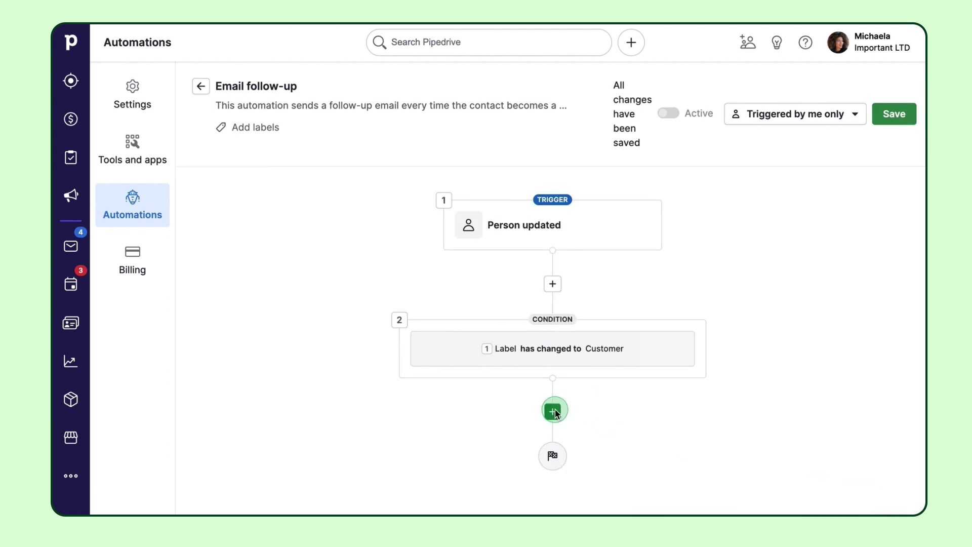
- Add a Send email using template action including the email-open and link-open tracking fields
{"action": "left_click", "coordinate": [553, 411]}
{"action": "left_click", "coordinate": [731, 304]}
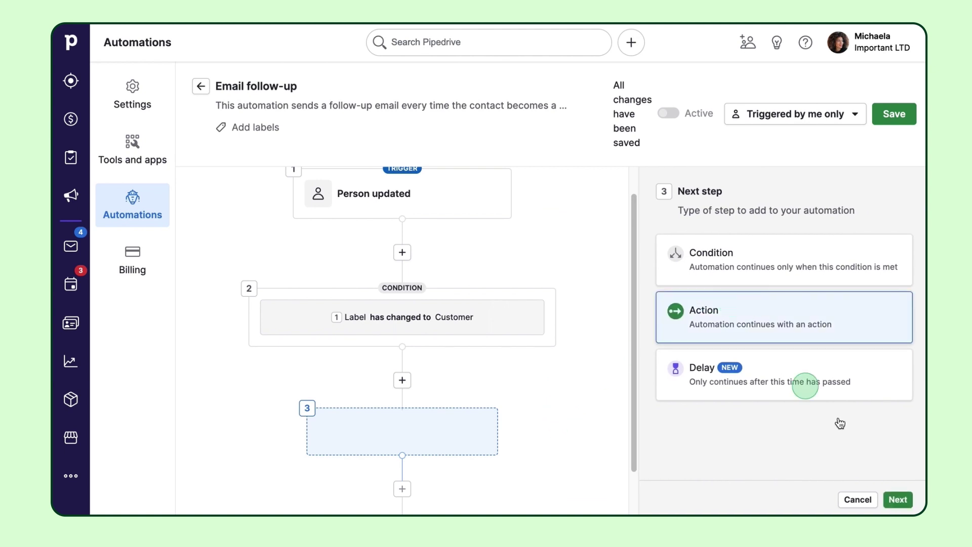
{"action": "left_click", "coordinate": [897, 500]}
{"action": "left_click", "coordinate": [883, 386]}
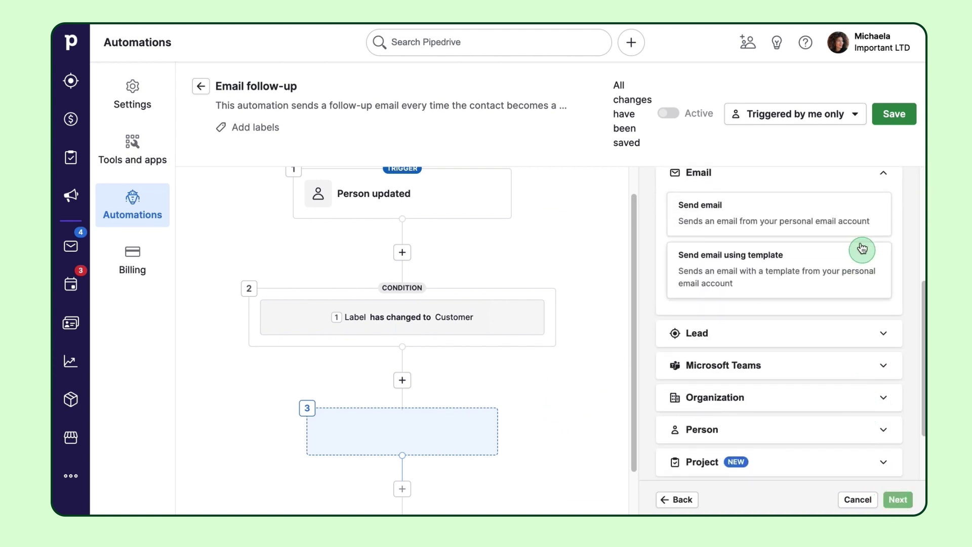
{"action": "left_click", "coordinate": [842, 267]}
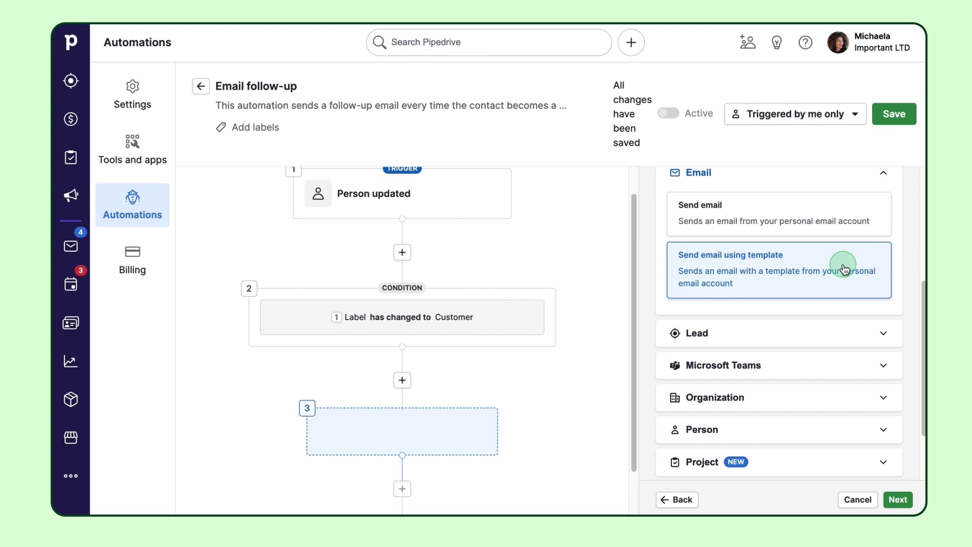
{"action": "left_click", "coordinate": [899, 500]}
{"action": "scroll", "coordinate": [894, 447], "scroll_direction": "down", "scroll_amount": 2}
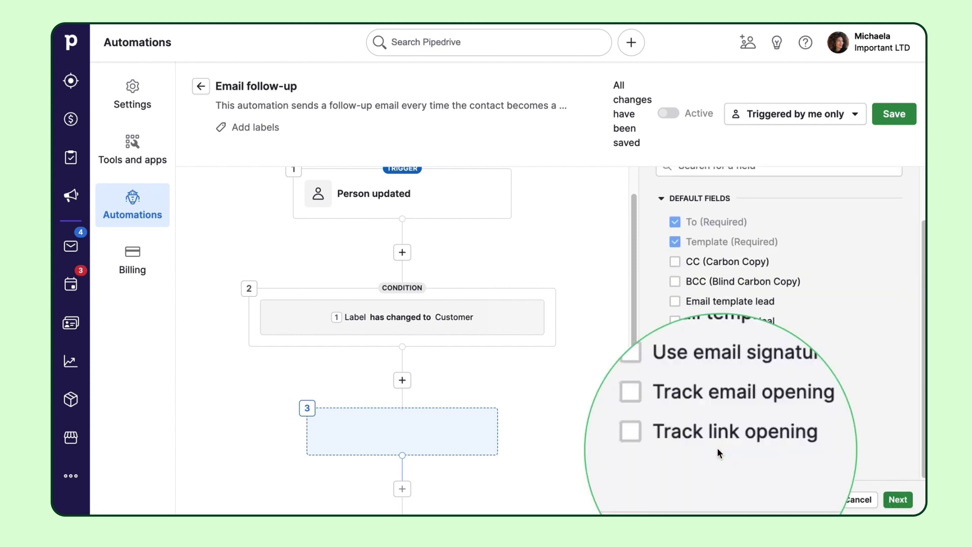
{"action": "left_click", "coordinate": [675, 422]}
{"action": "left_click", "coordinate": [676, 440]}
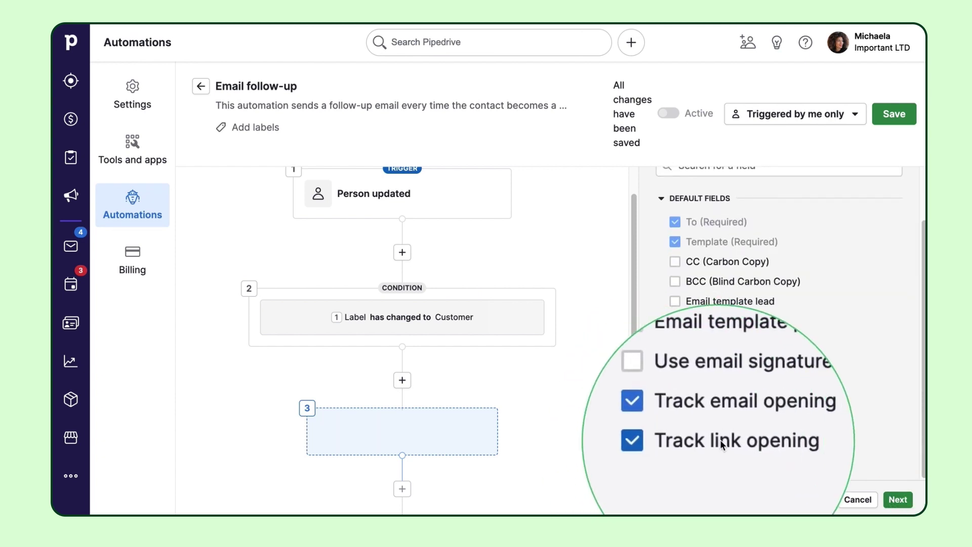
{"action": "left_click", "coordinate": [897, 500]}
- Send Materials after contact to the owner and primary emails for 1. Person, with both tracking options on
{"action": "left_click", "coordinate": [906, 247]}
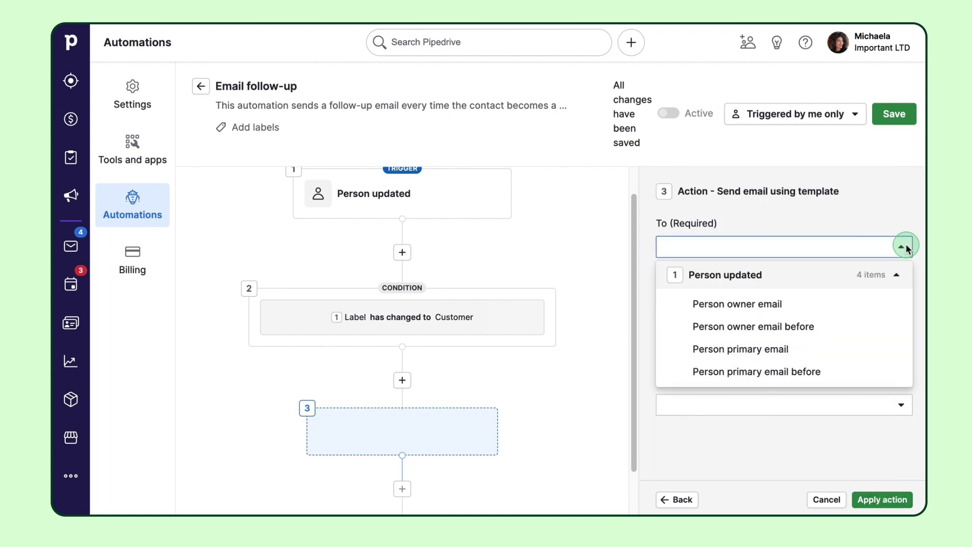
{"action": "left_click", "coordinate": [873, 305]}
{"action": "left_click", "coordinate": [863, 369]}
{"action": "left_click", "coordinate": [881, 262]}
{"action": "left_click", "coordinate": [889, 337]}
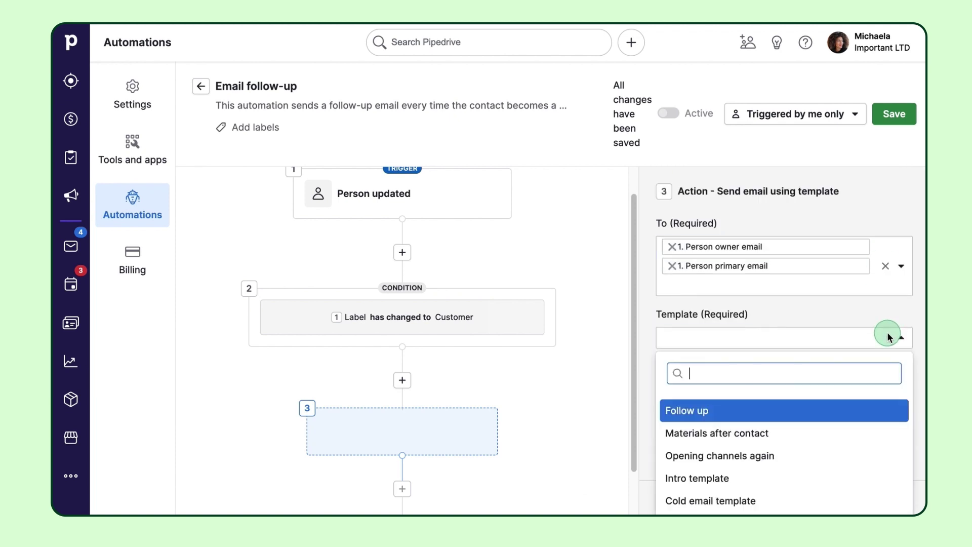
{"action": "left_click", "coordinate": [876, 431]}
{"action": "left_click", "coordinate": [886, 344]}
{"action": "left_click", "coordinate": [835, 480]}
{"action": "left_click", "coordinate": [878, 405]}
{"action": "left_click", "coordinate": [850, 371]}
{"action": "left_click", "coordinate": [883, 452]}
{"action": "left_click", "coordinate": [863, 424]}
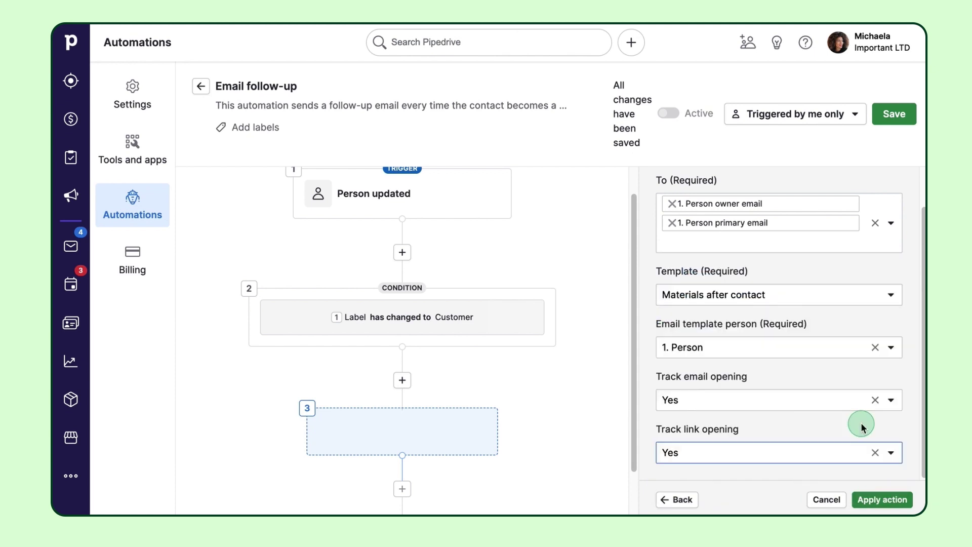
{"action": "left_click", "coordinate": [878, 501]}
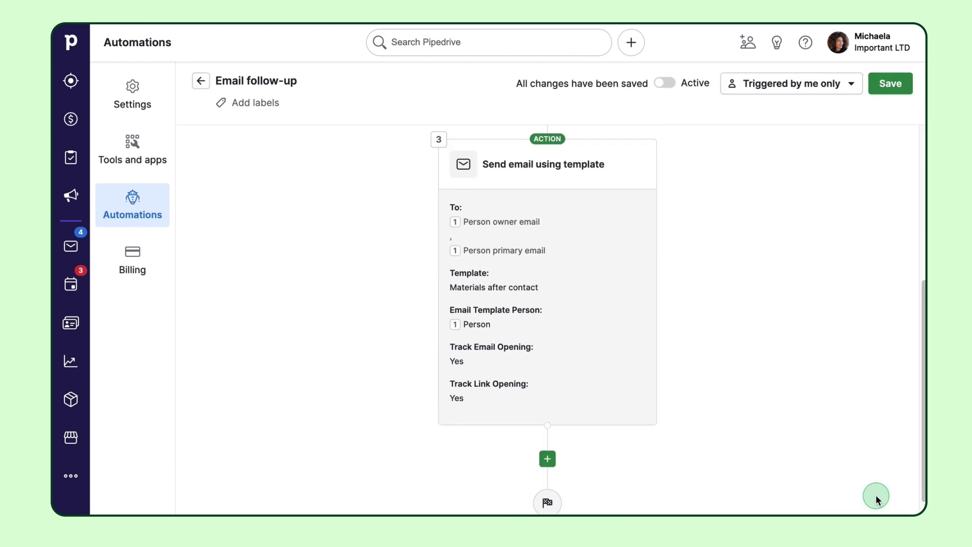
- Add a 3-day delay after the email action
{"action": "left_click", "coordinate": [550, 462]}
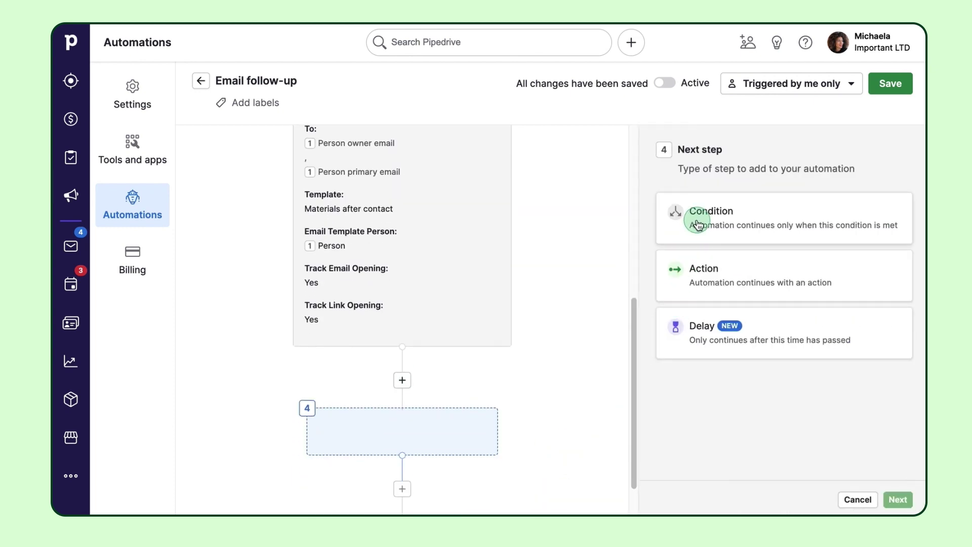
{"action": "left_click", "coordinate": [692, 358]}
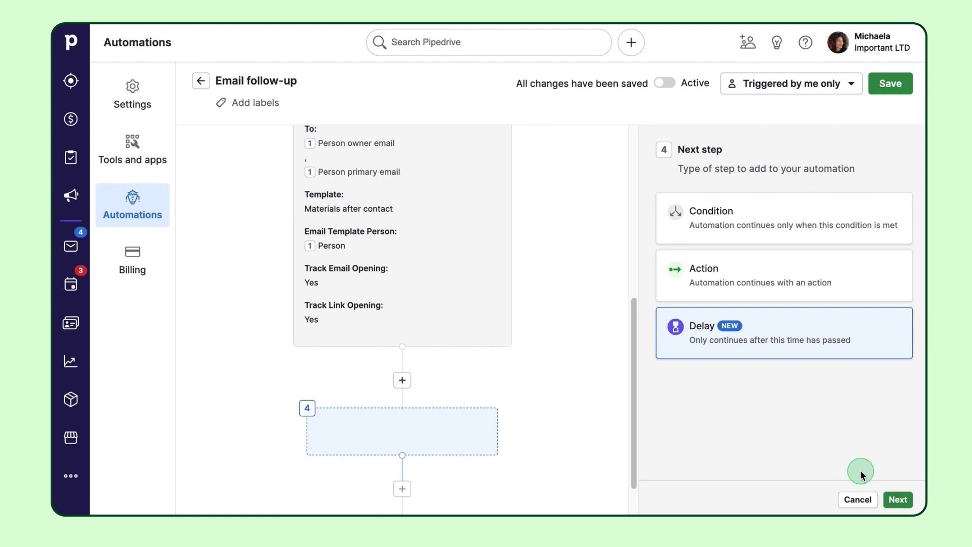
{"action": "left_click", "coordinate": [898, 499]}
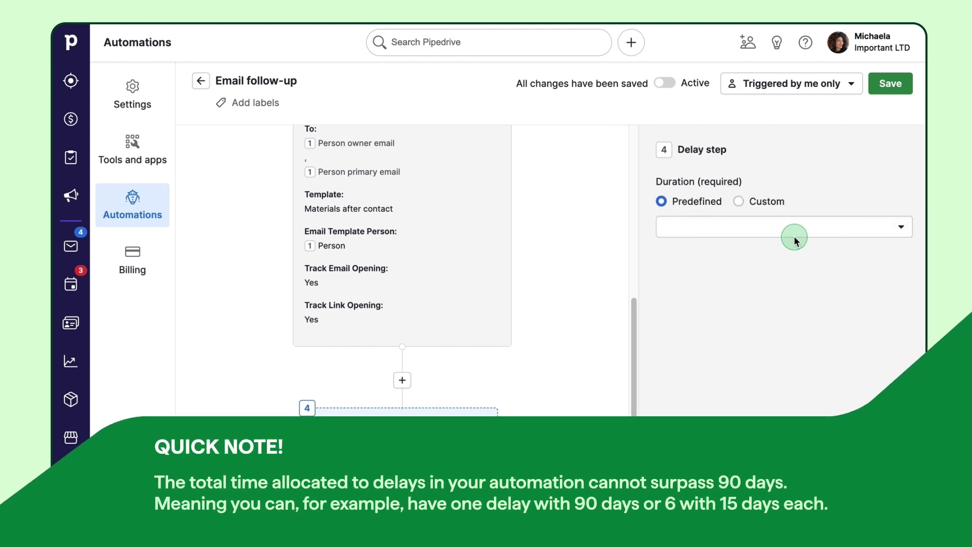
{"action": "left_click", "coordinate": [791, 232]}
{"action": "left_click", "coordinate": [774, 279]}
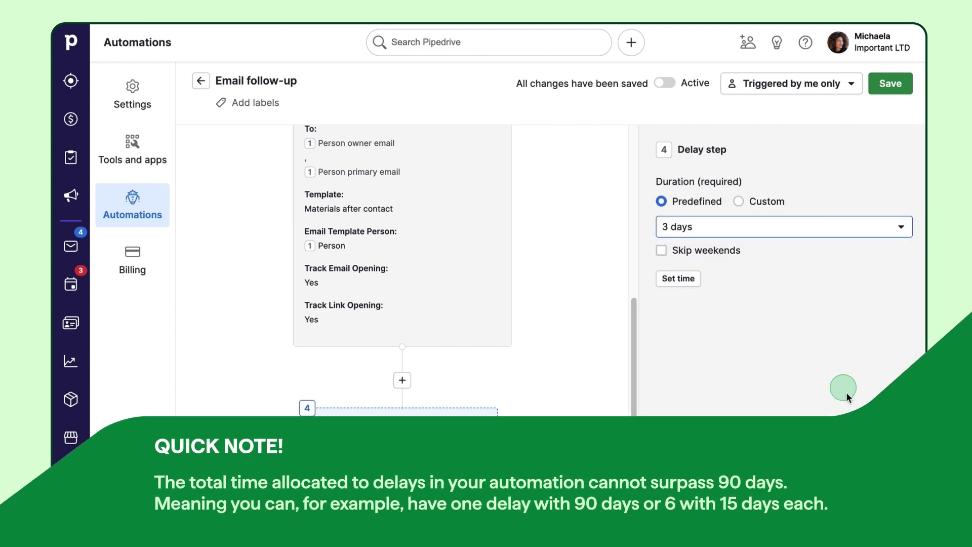
{"action": "left_click", "coordinate": [891, 499]}
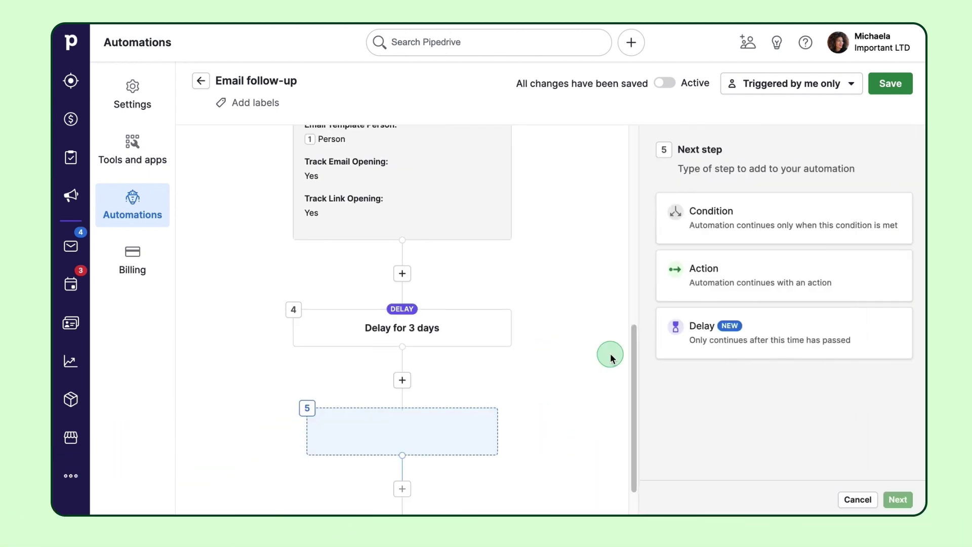
- Make step 5 a condition: E-mail link has been clicked is True
{"action": "left_click", "coordinate": [686, 232]}
{"action": "left_click", "coordinate": [891, 500]}
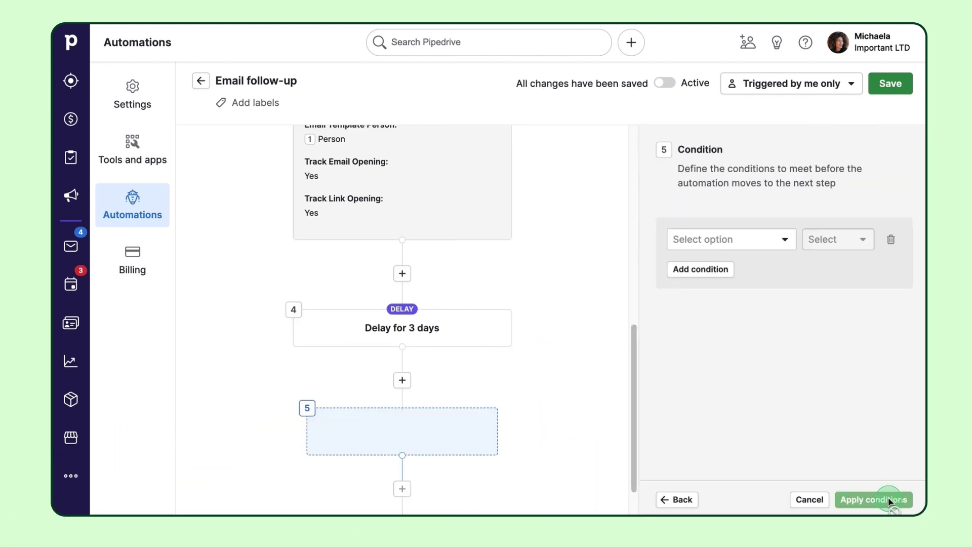
{"action": "left_click", "coordinate": [783, 240]}
{"action": "left_click", "coordinate": [777, 329]}
{"action": "scroll", "coordinate": [779, 334], "scroll_direction": "down", "scroll_amount": 2}
{"action": "left_click", "coordinate": [785, 336]}
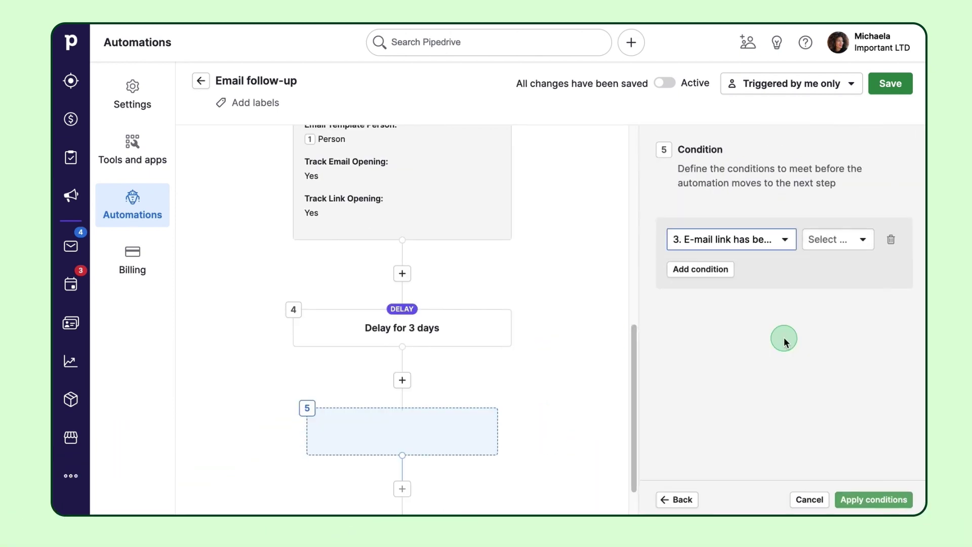
{"action": "left_click", "coordinate": [852, 243]}
{"action": "left_click", "coordinate": [842, 336]}
{"action": "left_click", "coordinate": [800, 264]}
{"action": "left_click", "coordinate": [784, 396]}
- Add an OR condition E-mail has been replied is True and apply both conditions
{"action": "left_click", "coordinate": [718, 300]}
{"action": "left_click", "coordinate": [708, 291]}
{"action": "left_click", "coordinate": [751, 314]}
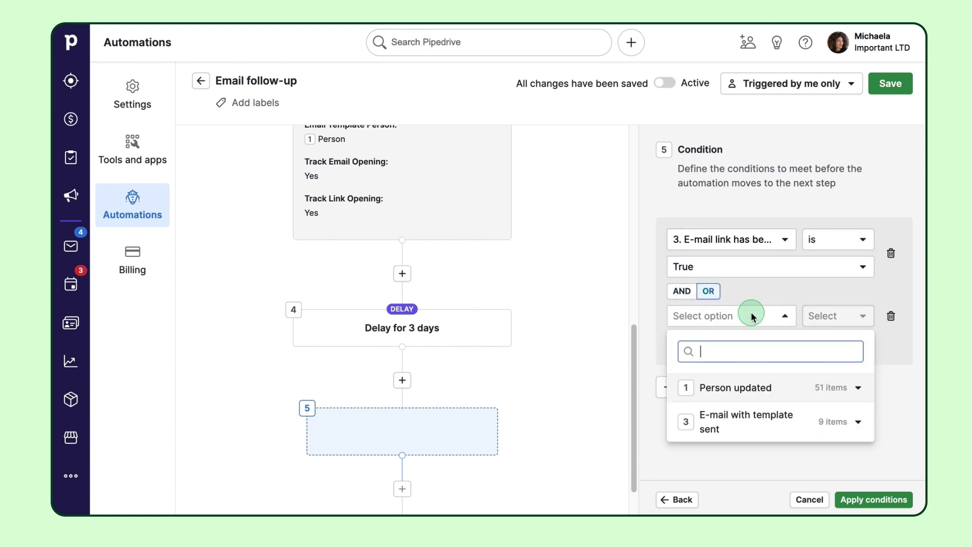
{"action": "left_click", "coordinate": [769, 419]}
{"action": "scroll", "coordinate": [810, 400], "scroll_direction": "down", "scroll_amount": 3}
{"action": "left_click", "coordinate": [821, 380]}
{"action": "left_click", "coordinate": [857, 315]}
{"action": "left_click", "coordinate": [850, 408]}
{"action": "left_click", "coordinate": [751, 349]}
{"action": "left_click", "coordinate": [743, 469]}
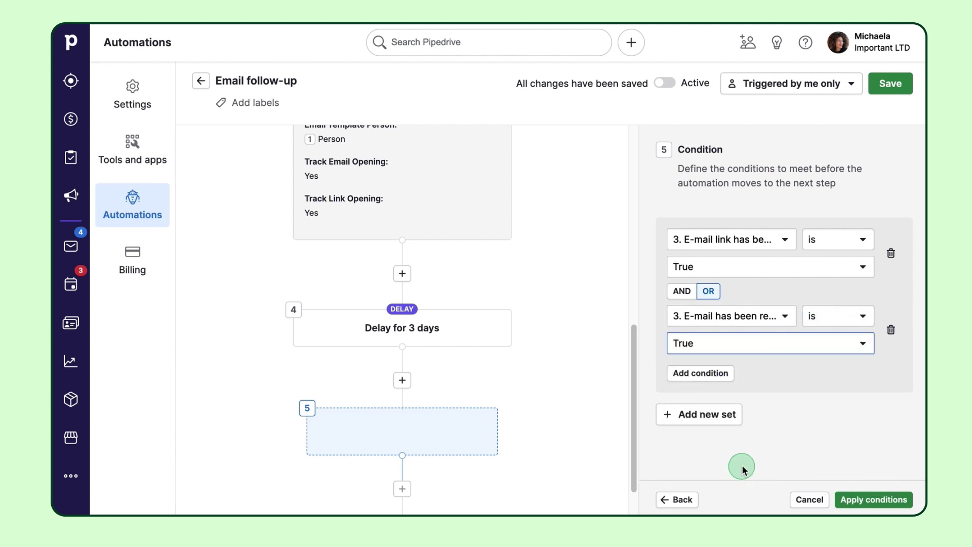
{"action": "left_click", "coordinate": [885, 500]}
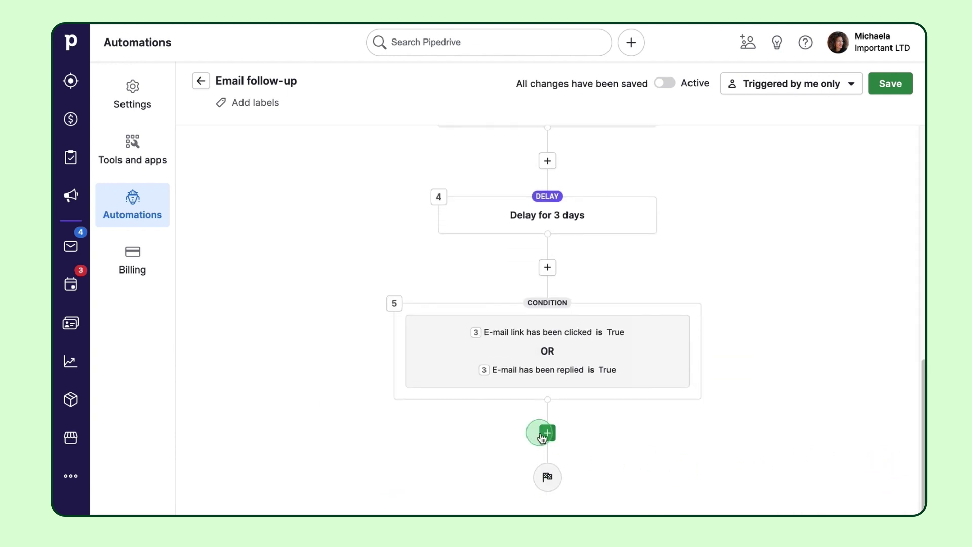
- Add step 6 sending the Follow up template email to 1. Person
{"action": "left_click", "coordinate": [541, 434]}
{"action": "left_click", "coordinate": [756, 282]}
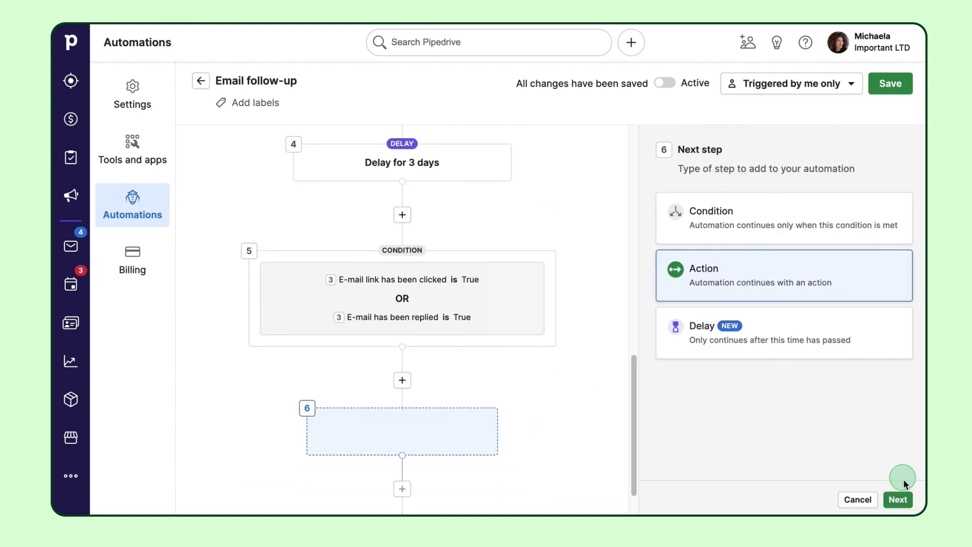
{"action": "left_click", "coordinate": [898, 500]}
{"action": "left_click", "coordinate": [881, 350]}
{"action": "left_click", "coordinate": [863, 432]}
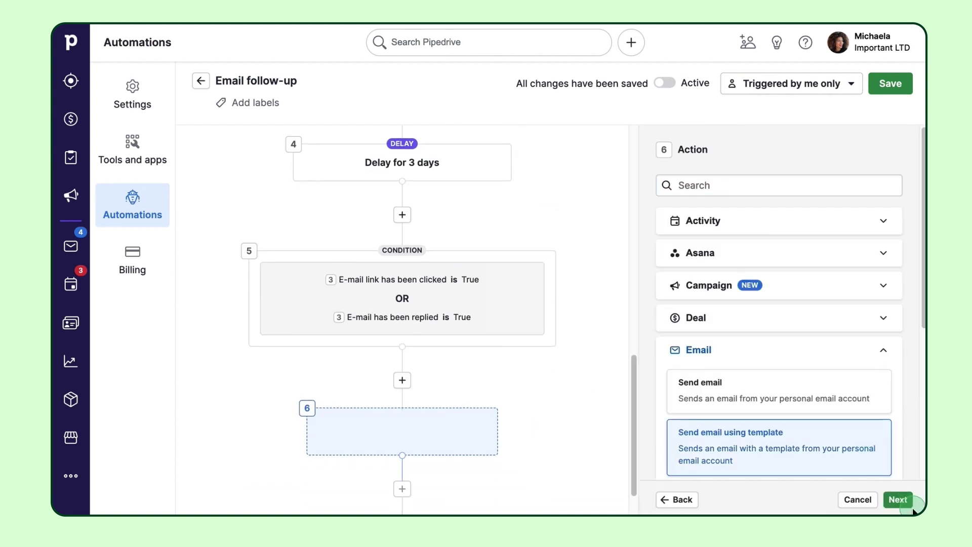
{"action": "left_click", "coordinate": [906, 502]}
{"action": "left_click", "coordinate": [785, 419]}
{"action": "left_click", "coordinate": [887, 262]}
{"action": "left_click", "coordinate": [885, 297]}
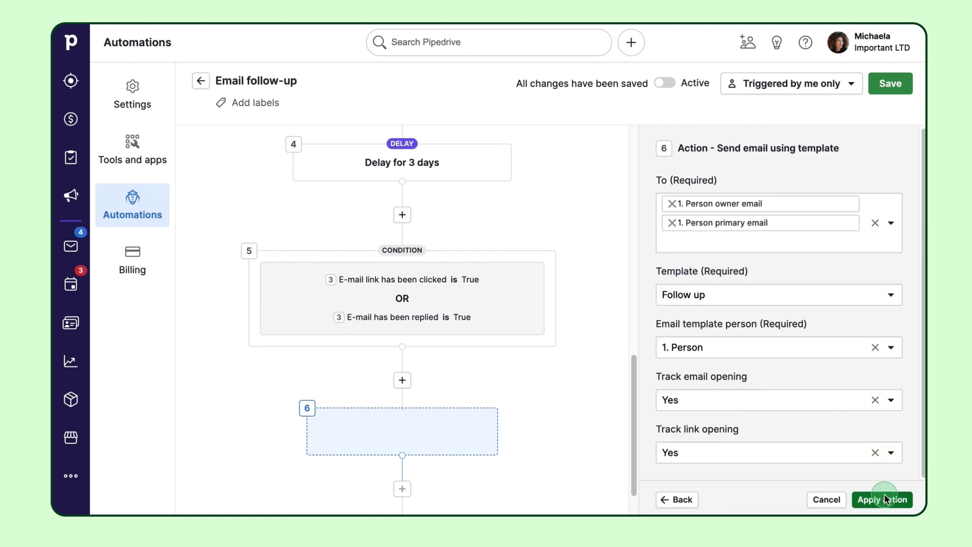
{"action": "left_click", "coordinate": [883, 497]}
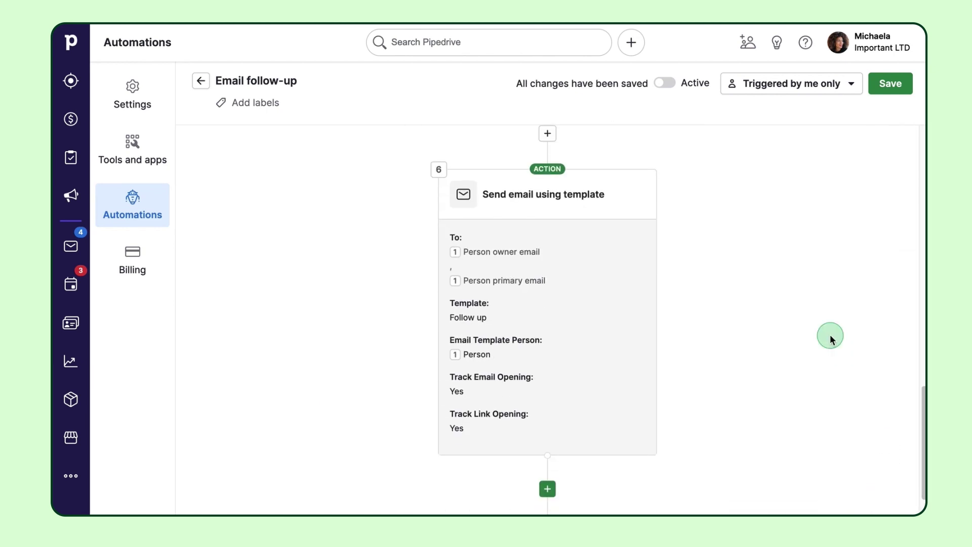
- Save the automation, keeping it triggerable by me only
{"action": "left_click", "coordinate": [882, 95]}
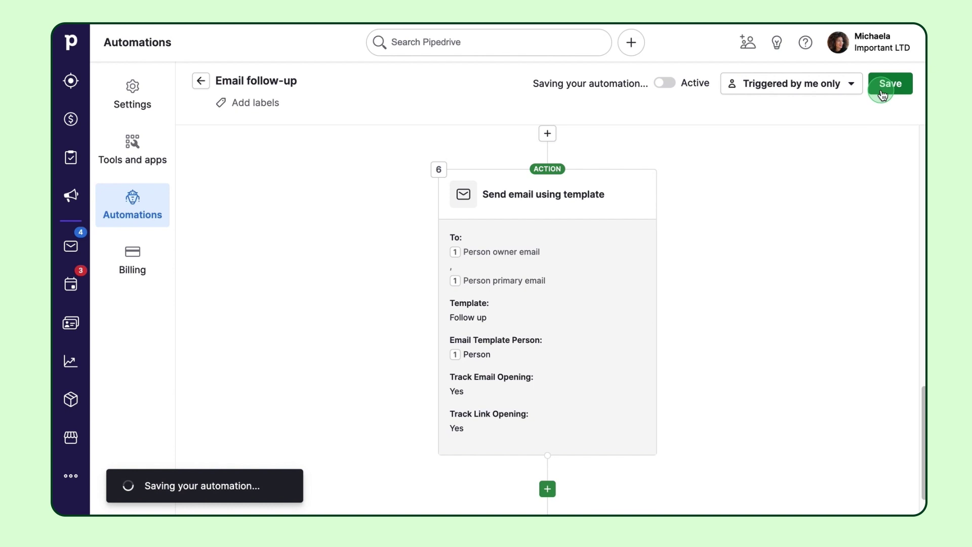
{"action": "left_click", "coordinate": [847, 83]}
{"action": "left_click", "coordinate": [822, 111]}
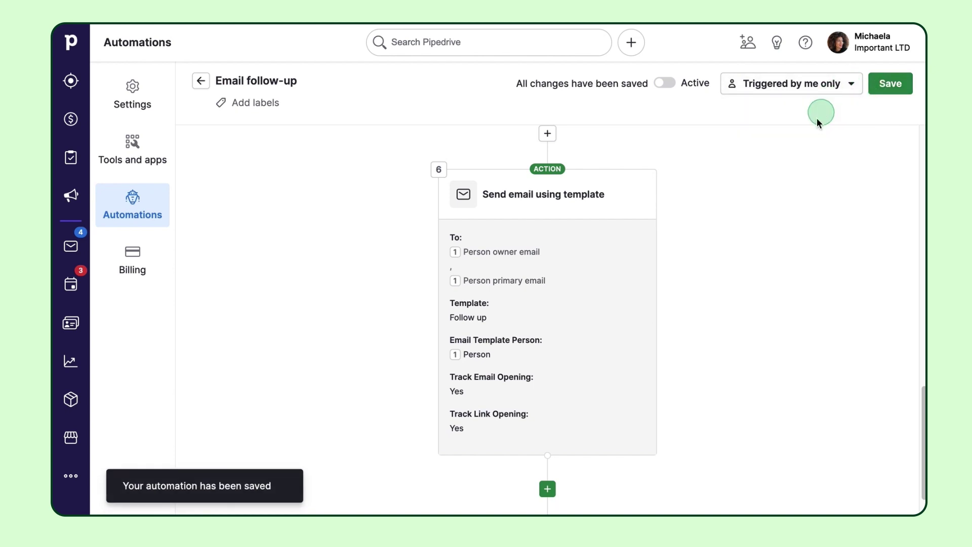
{"action": "scroll", "coordinate": [740, 404], "scroll_direction": "up", "scroll_amount": 10}
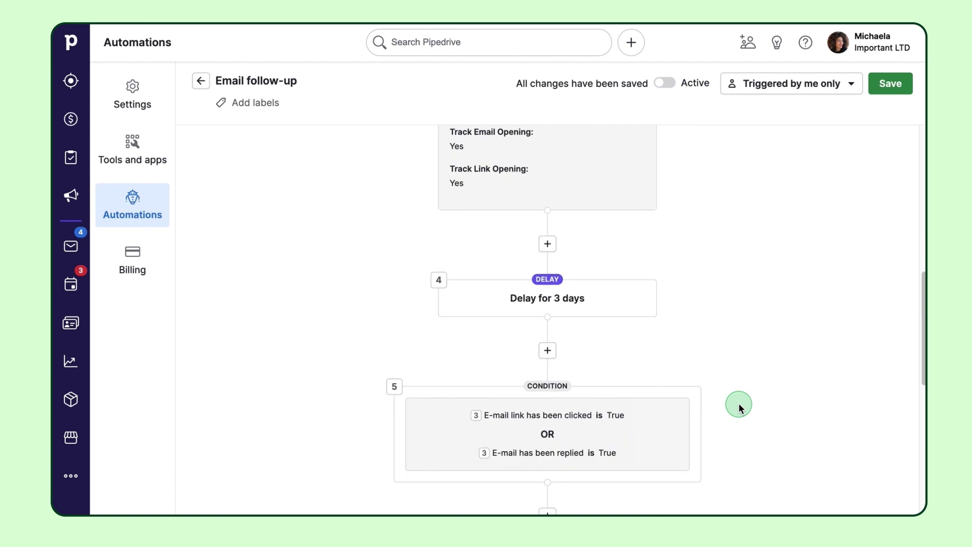
- Switch Email follow-up to Active, then browse the labels, triggers, actions and status filters
{"action": "left_click", "coordinate": [668, 89]}
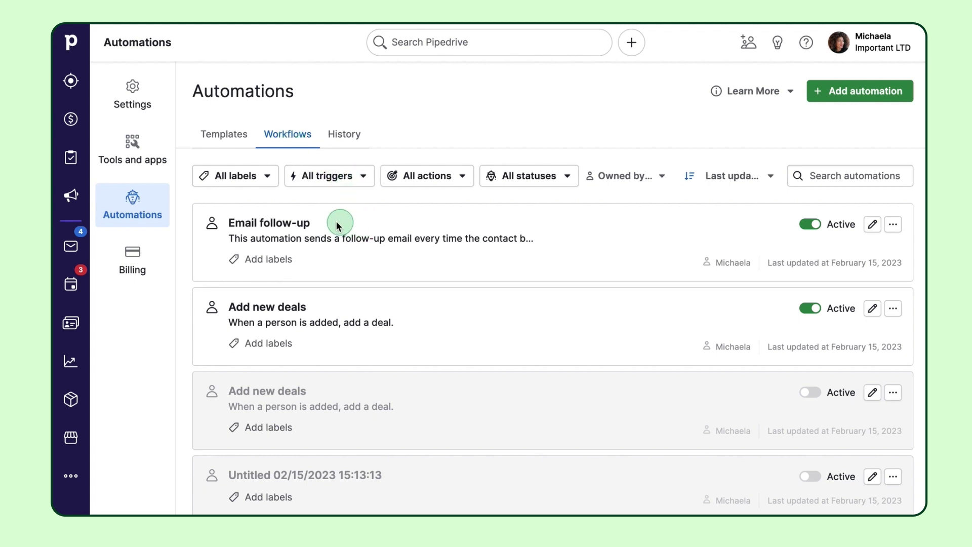
{"action": "left_click", "coordinate": [269, 176]}
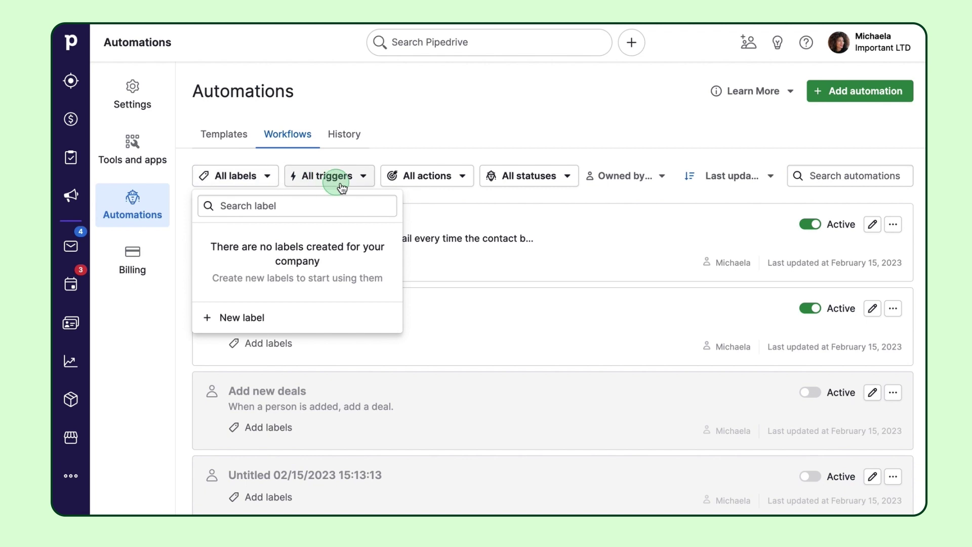
{"action": "left_click", "coordinate": [362, 177]}
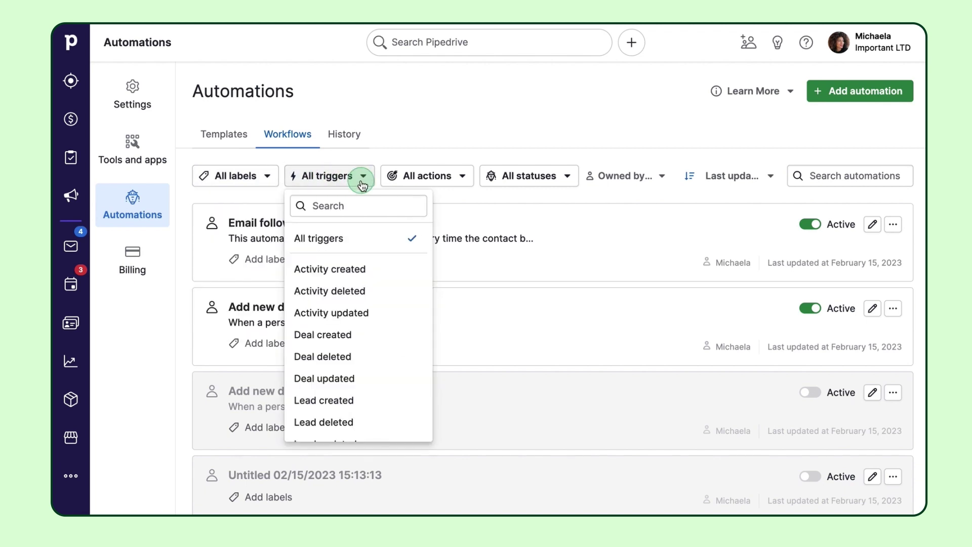
{"action": "left_click", "coordinate": [462, 178]}
{"action": "left_click", "coordinate": [565, 180]}
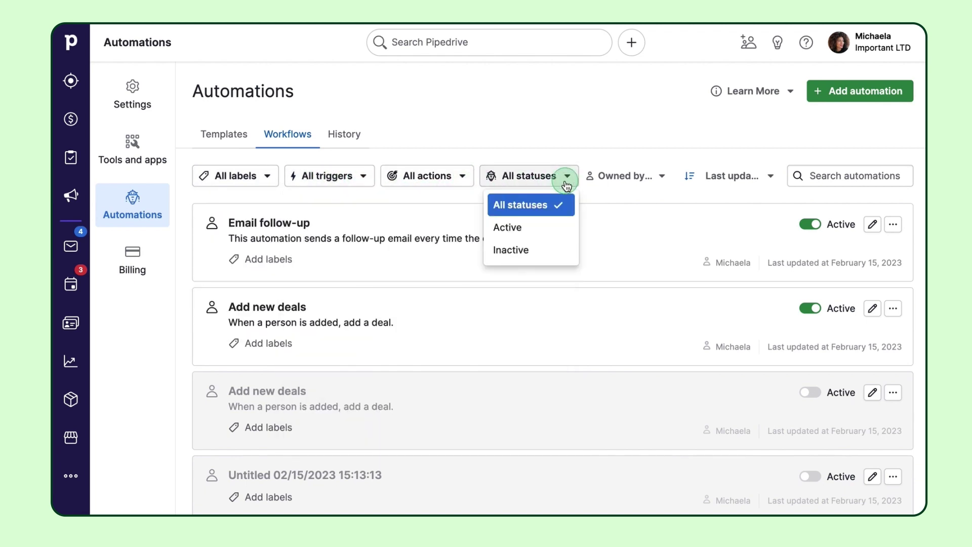
{"action": "left_click", "coordinate": [646, 199]}
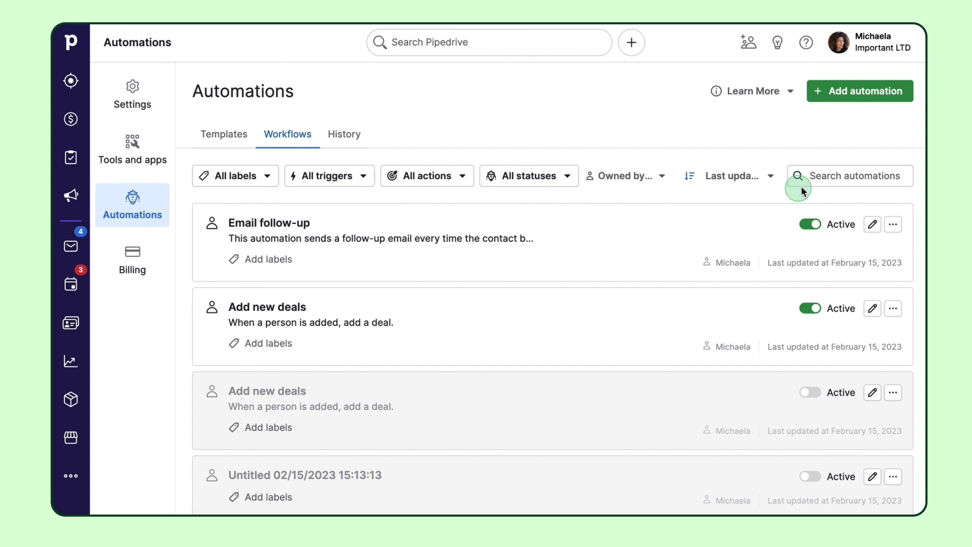
- Check the sort options and toggle the Add new deals automation off and back on
{"action": "left_click", "coordinate": [769, 177]}
{"action": "left_click", "coordinate": [769, 177]}
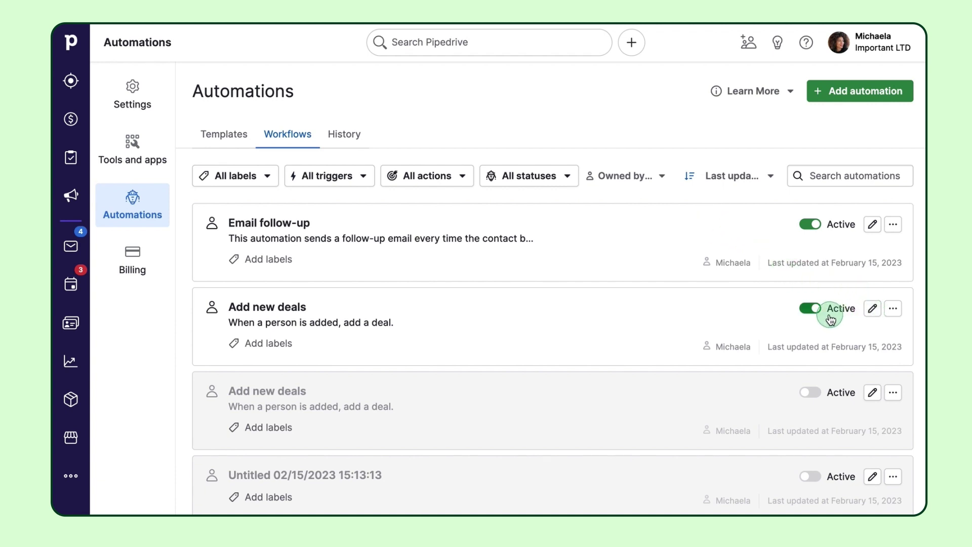
{"action": "left_click", "coordinate": [810, 308]}
{"action": "left_click", "coordinate": [810, 308]}
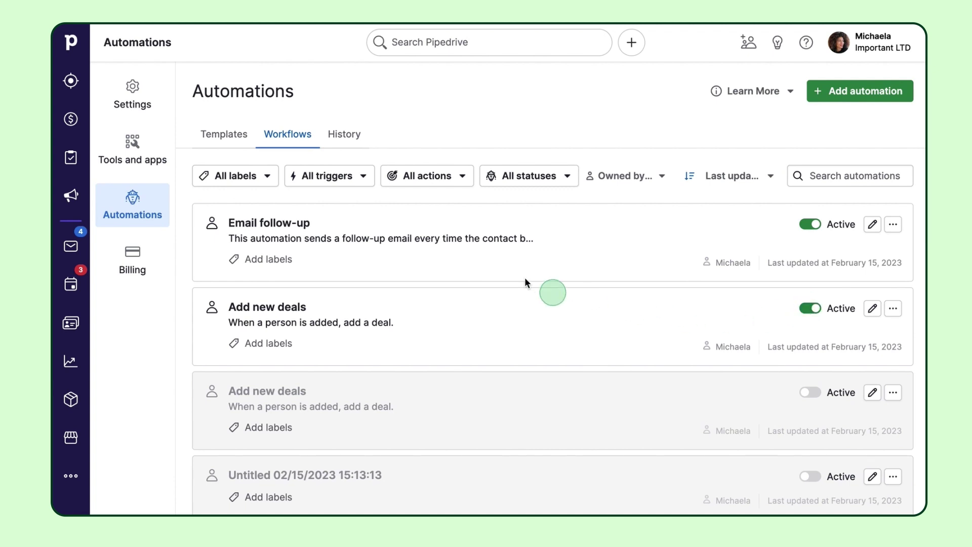
- In History, open the 2:20 PM Email follow-up execution and scroll to step 4
{"action": "left_click", "coordinate": [357, 137]}
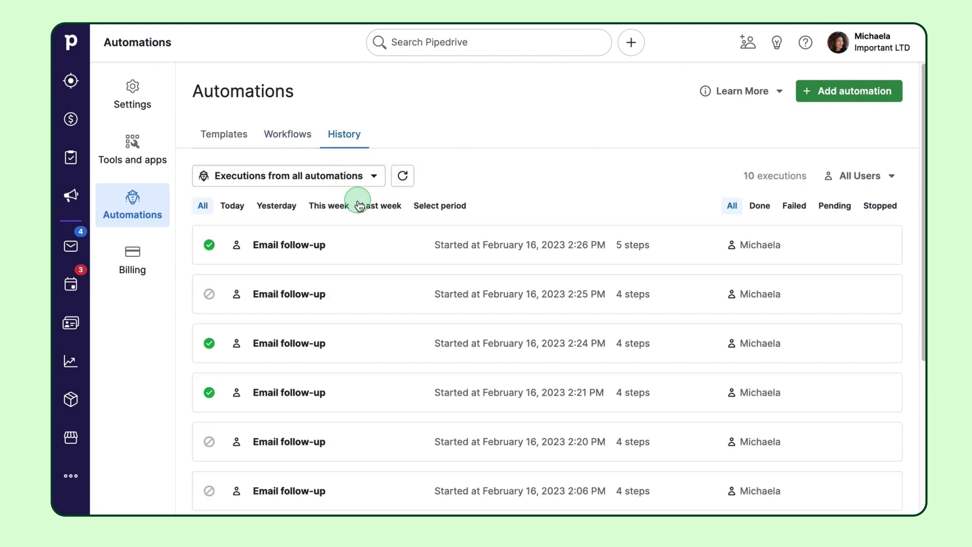
{"action": "left_click", "coordinate": [362, 437]}
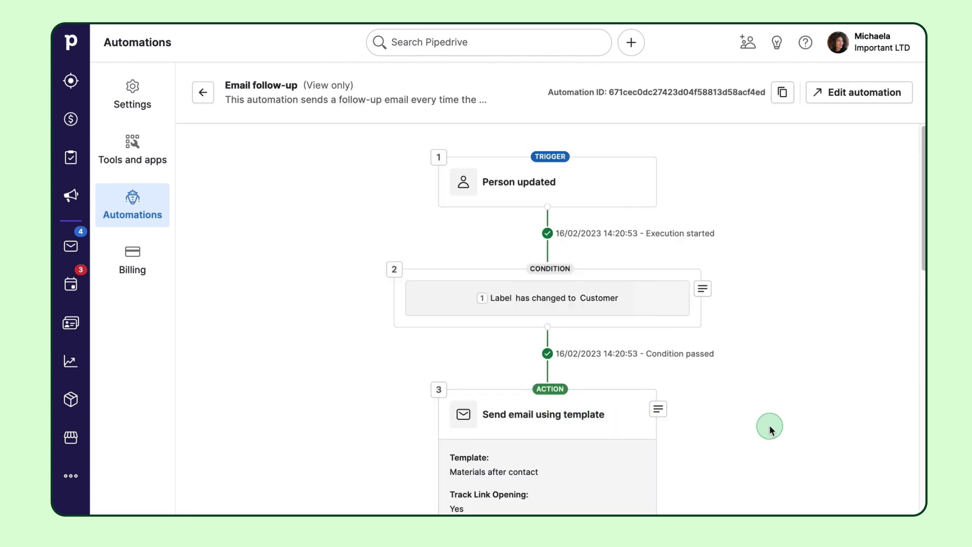
{"action": "scroll", "coordinate": [770, 428], "scroll_direction": "down", "scroll_amount": 10}
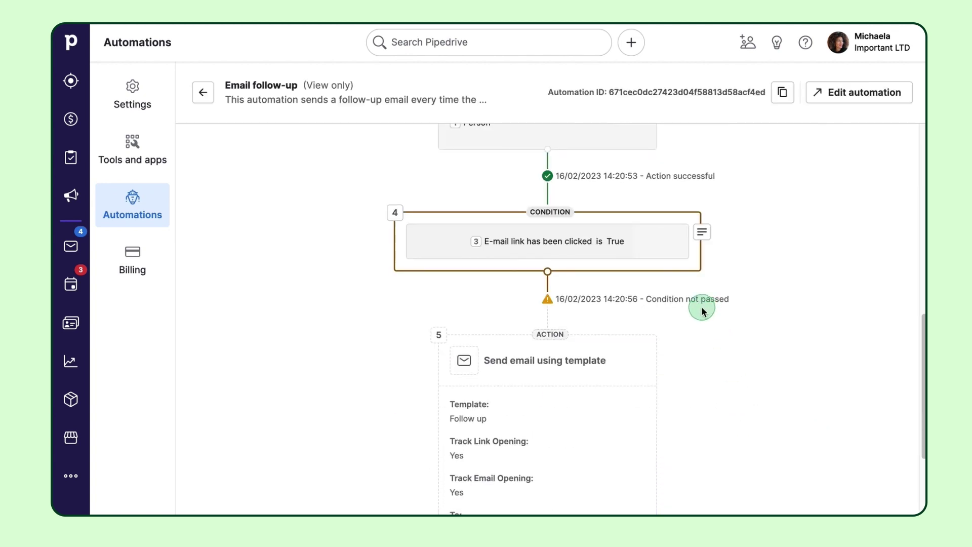